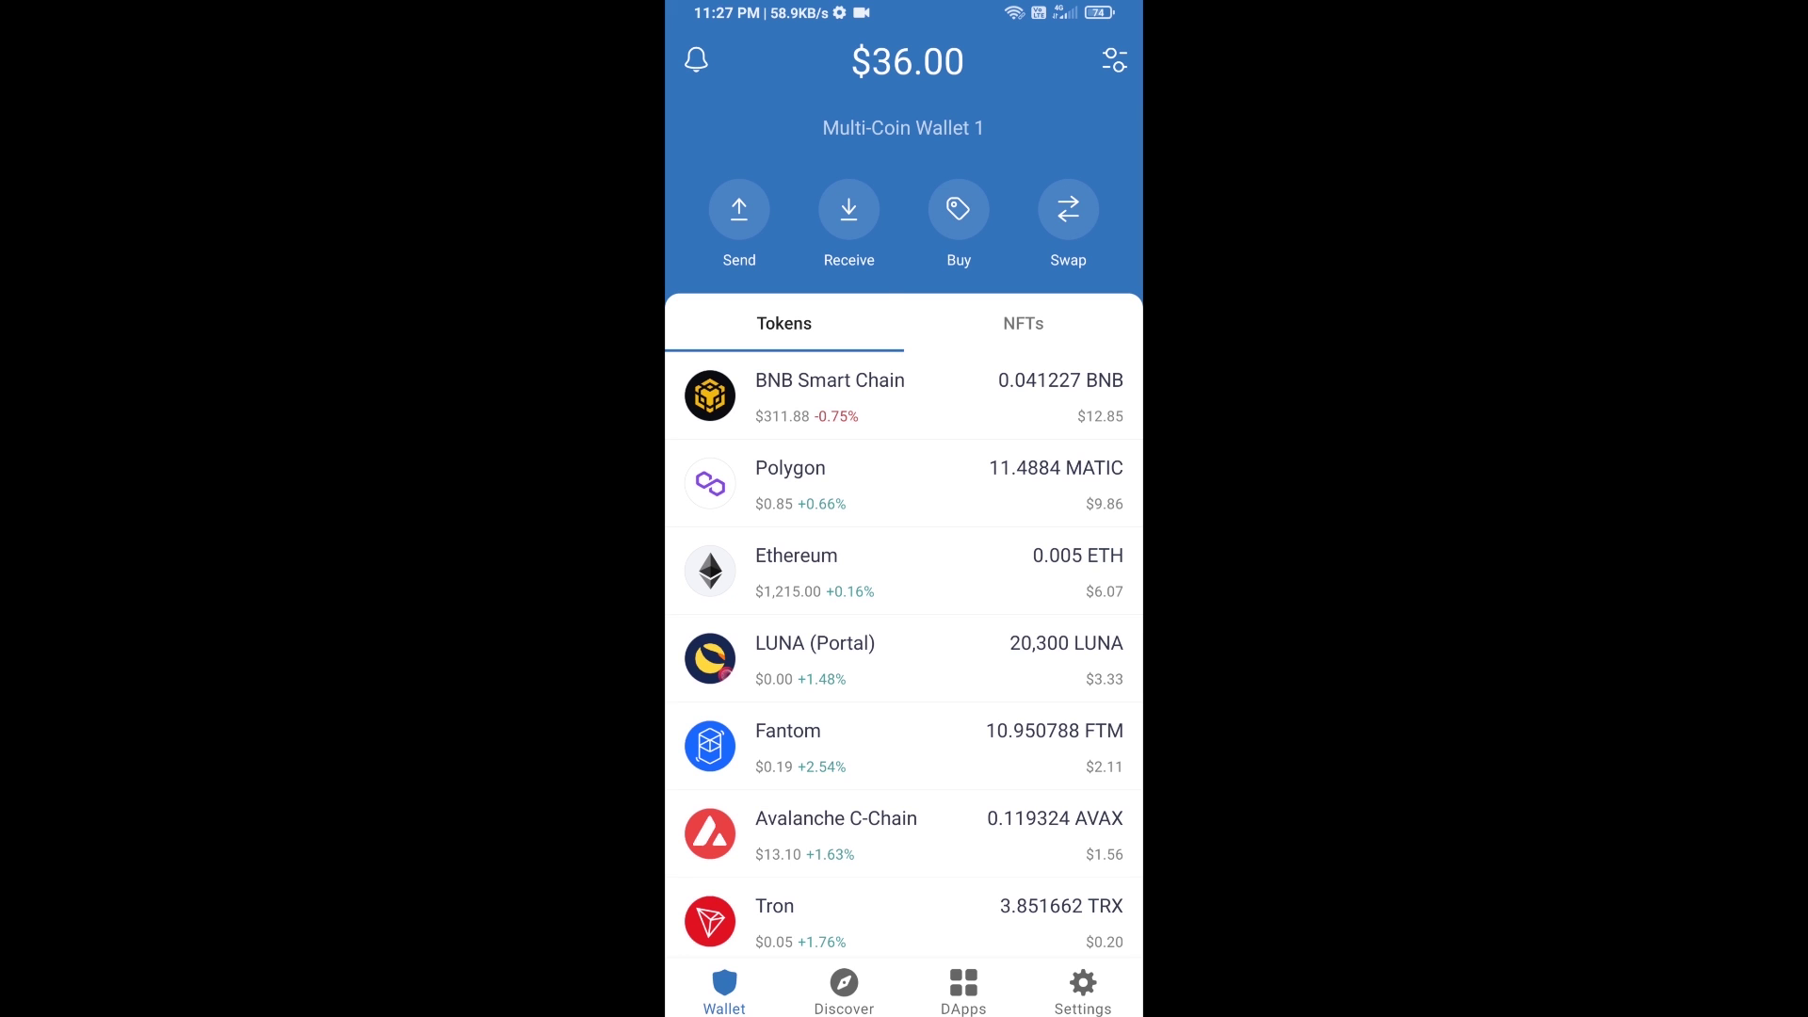
Step: Start a crypto purchase and view the dollar purchase-amount entry
left_click(959, 209)
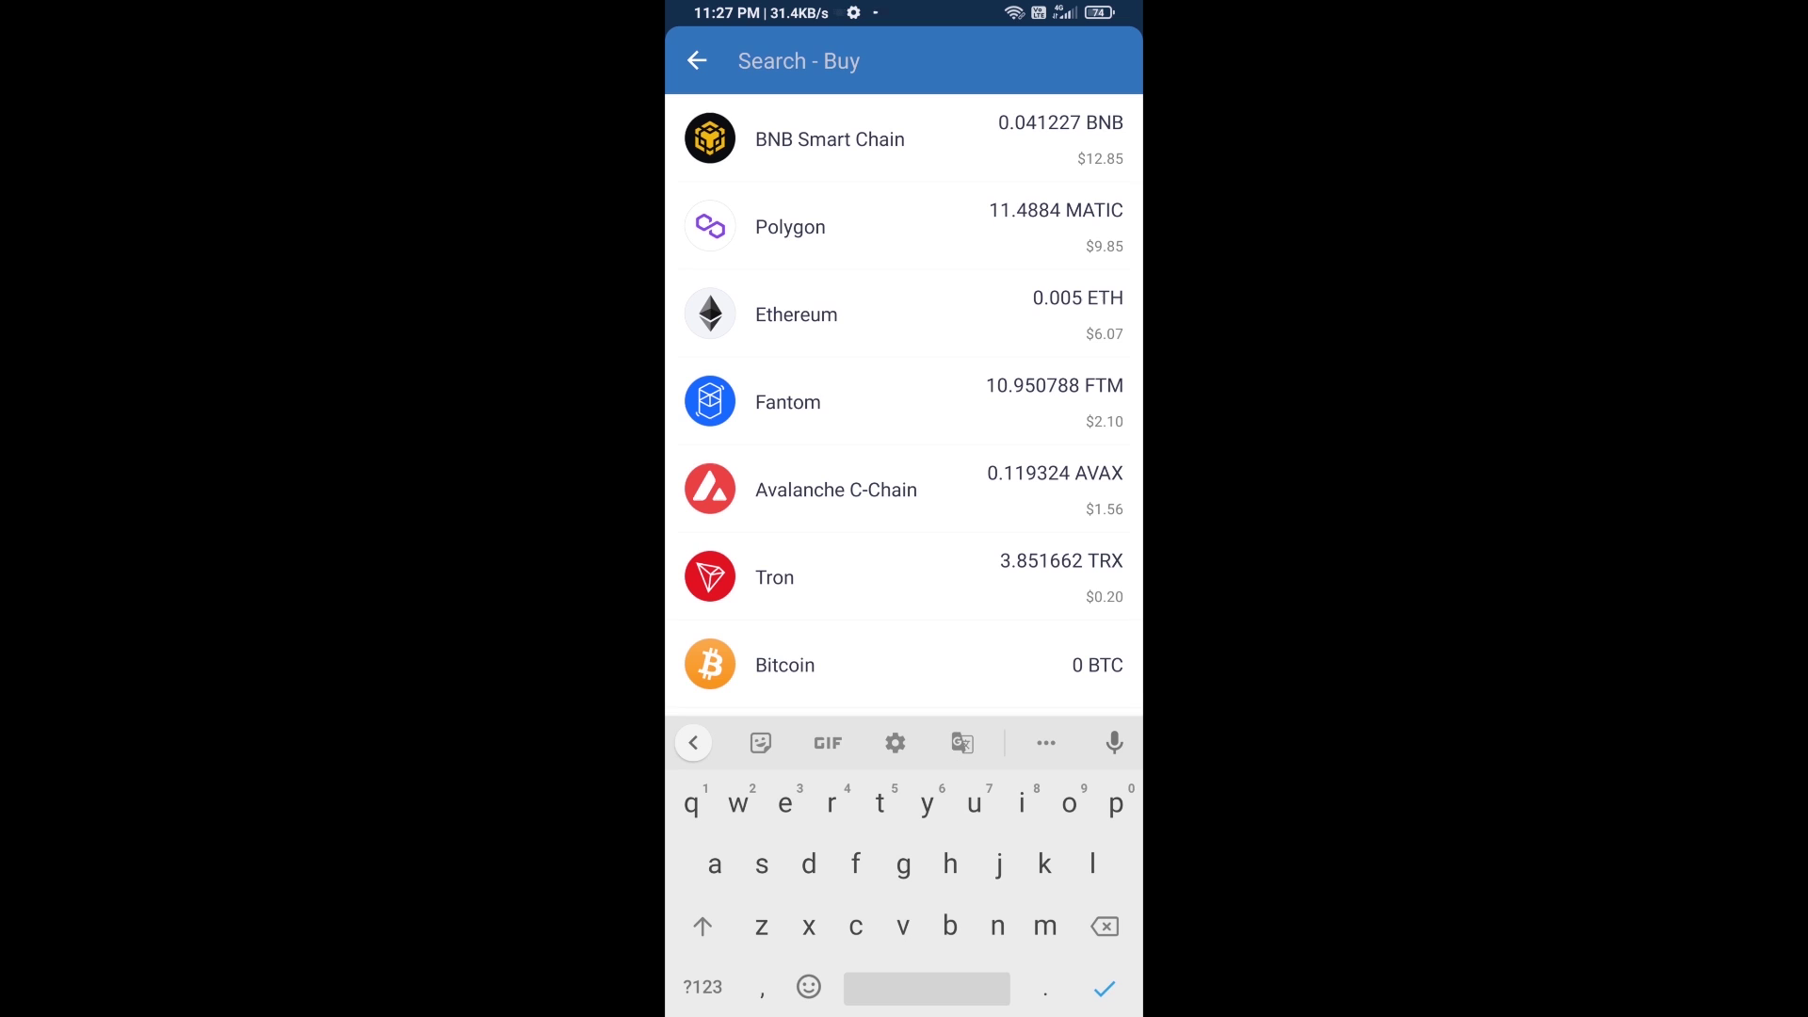
type("bnb")
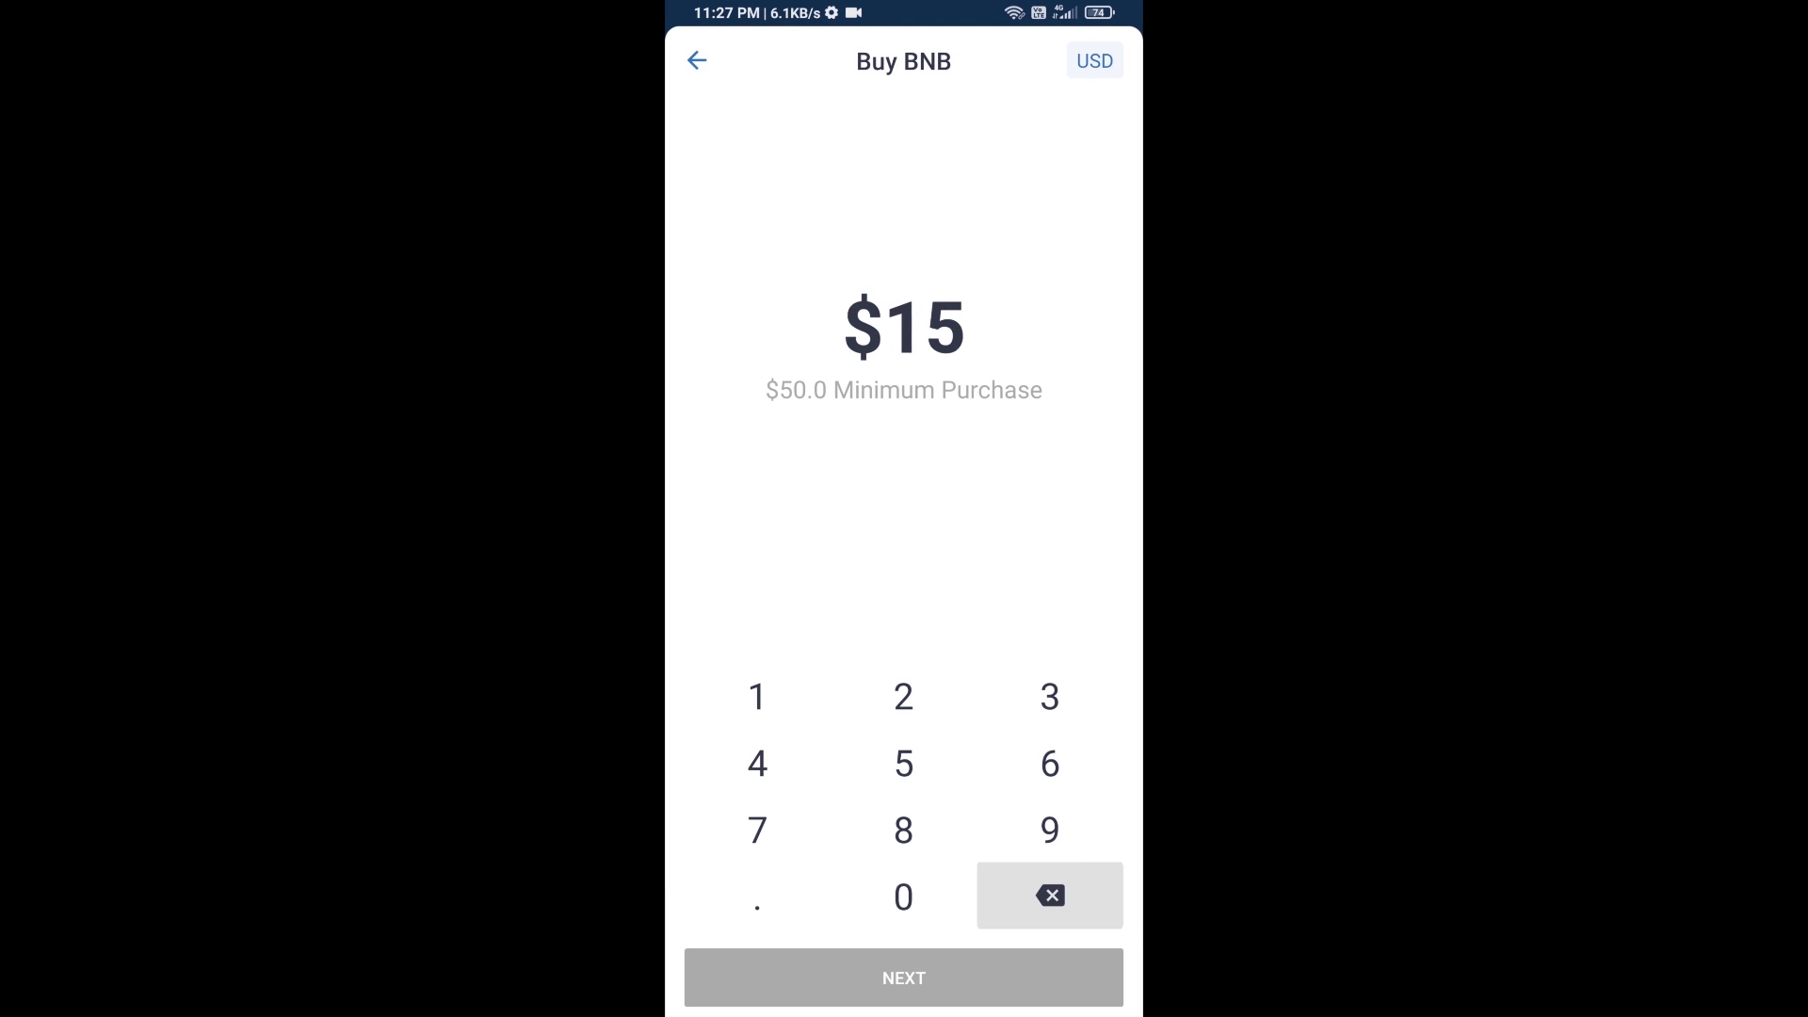
left_click(904, 763)
left_click(904, 898)
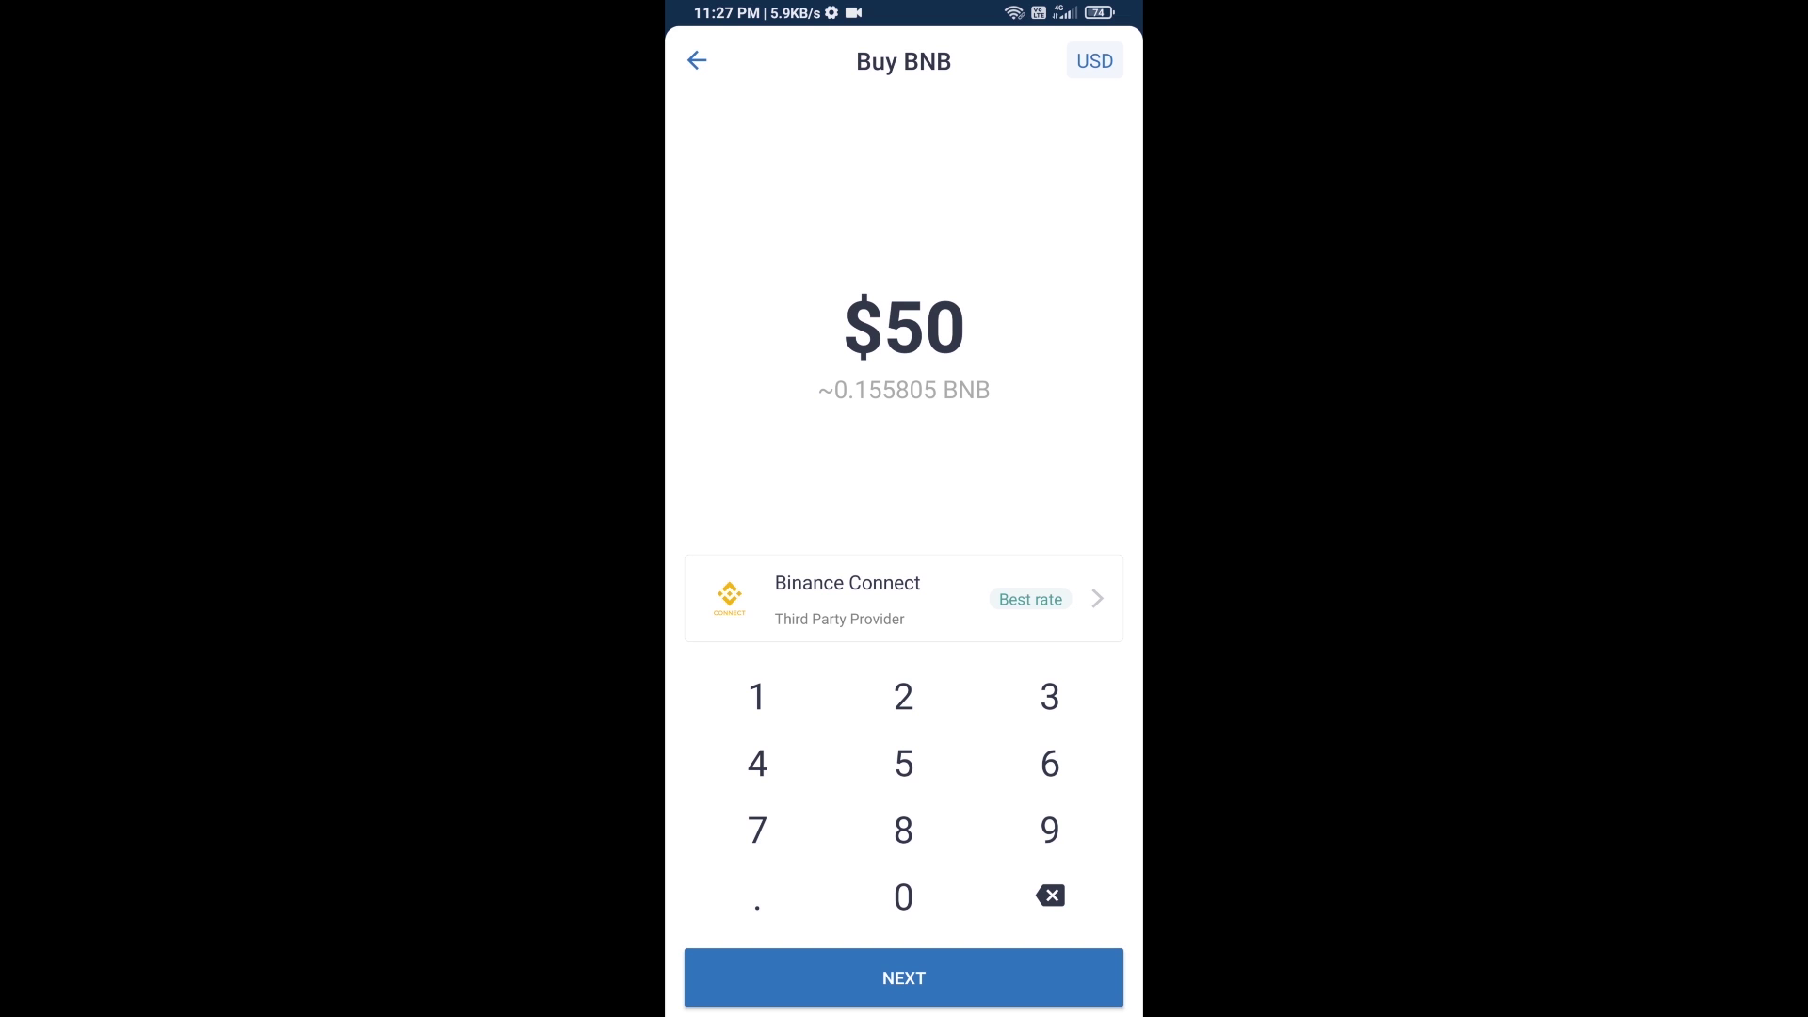
Step: From the wallet home, check BNB Smart Chain details and return to the token list
left_click_drag(1139, 480, 1045, 480)
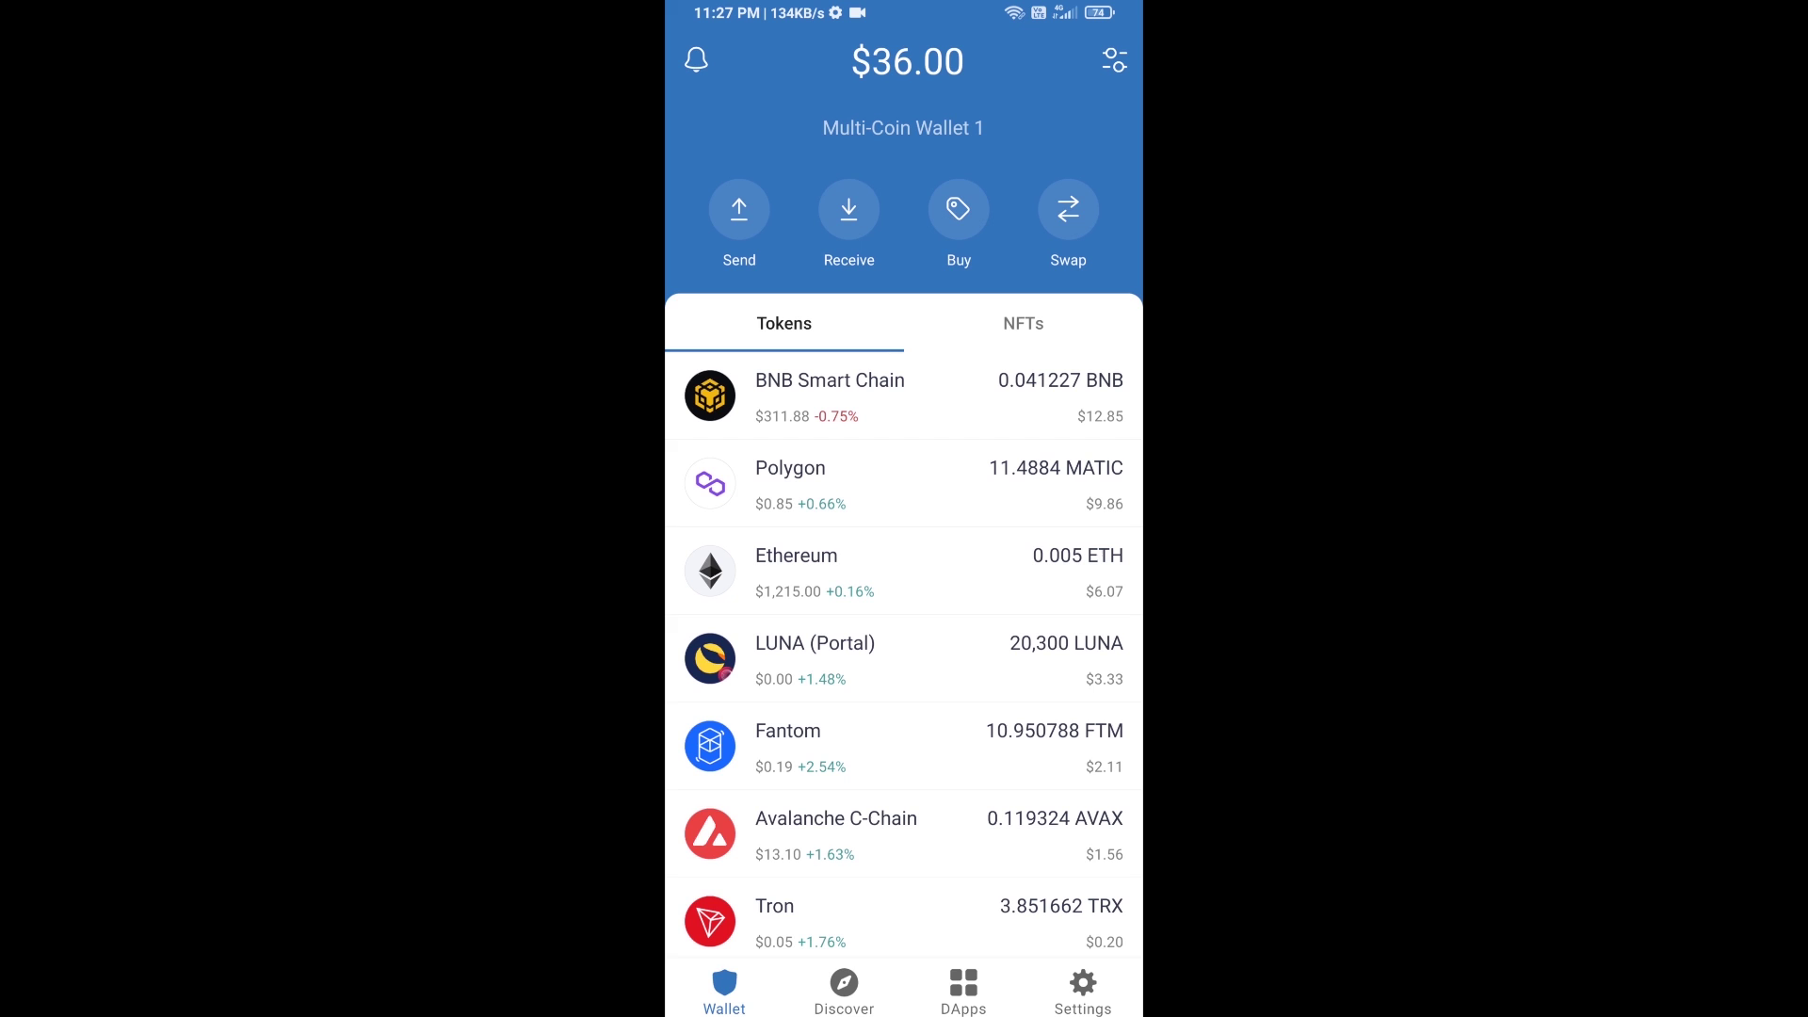
left_click(829, 396)
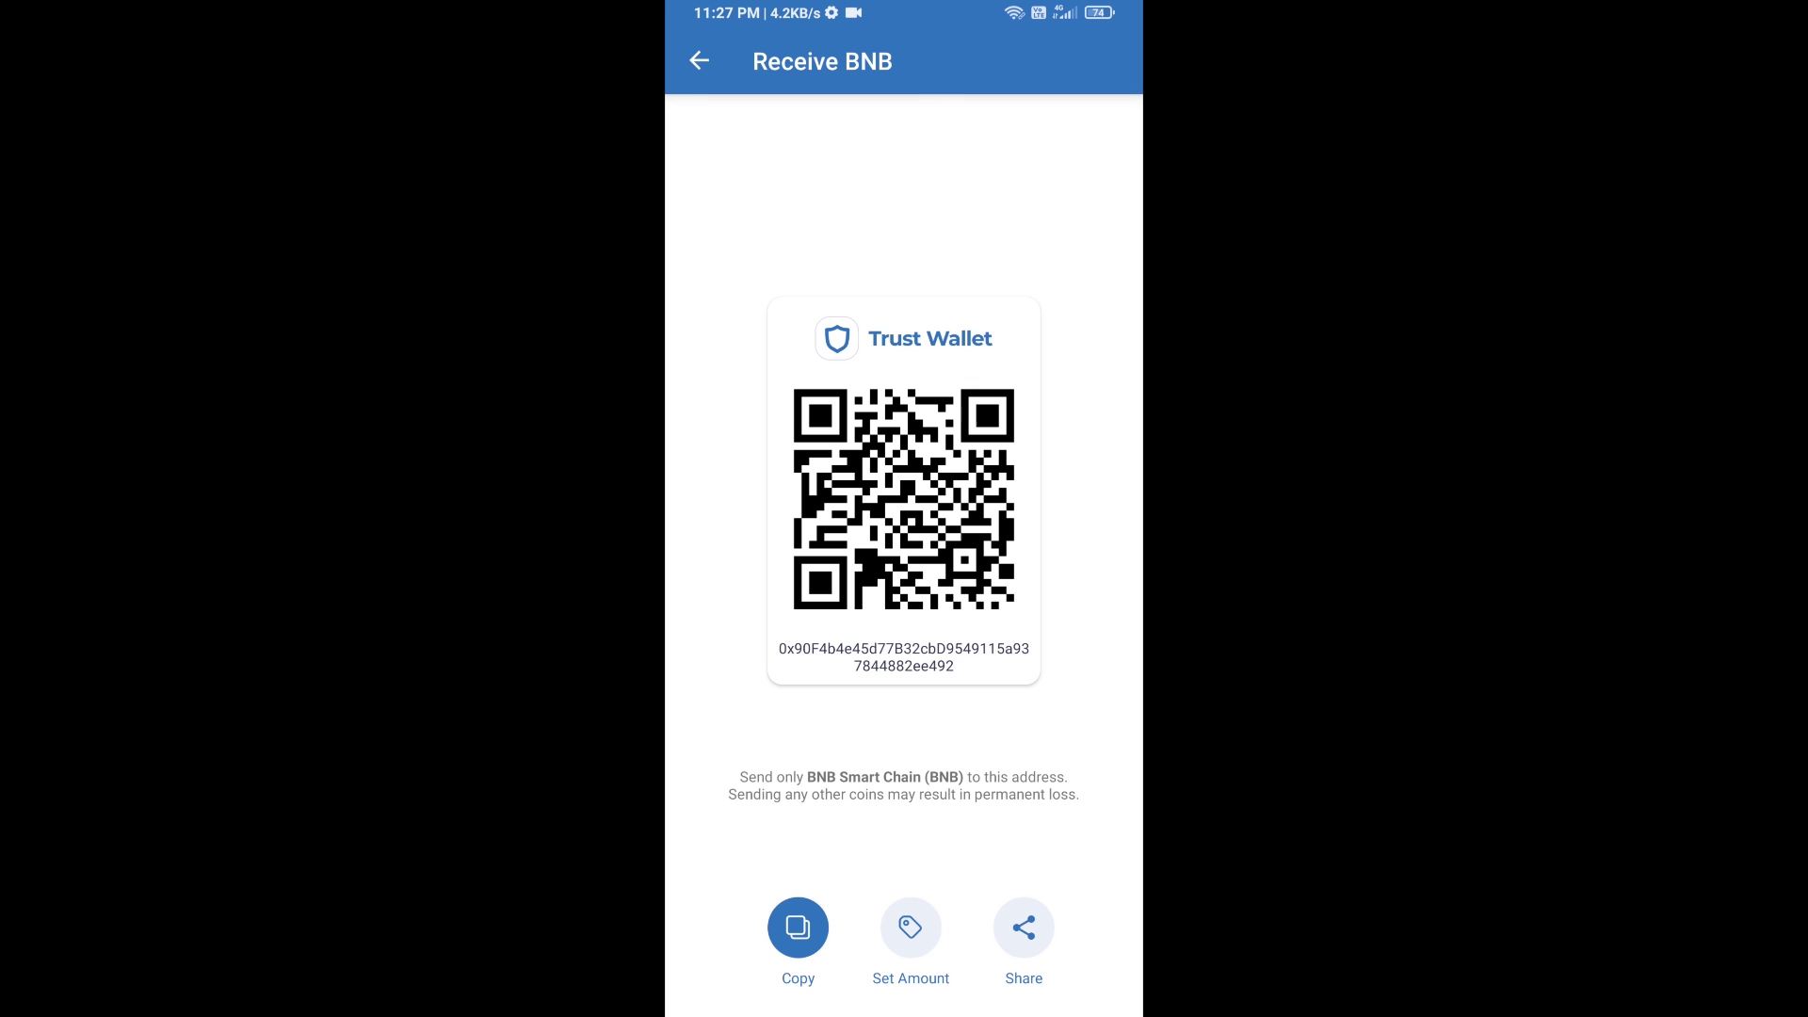
left_click_drag(1139, 495, 1075, 494)
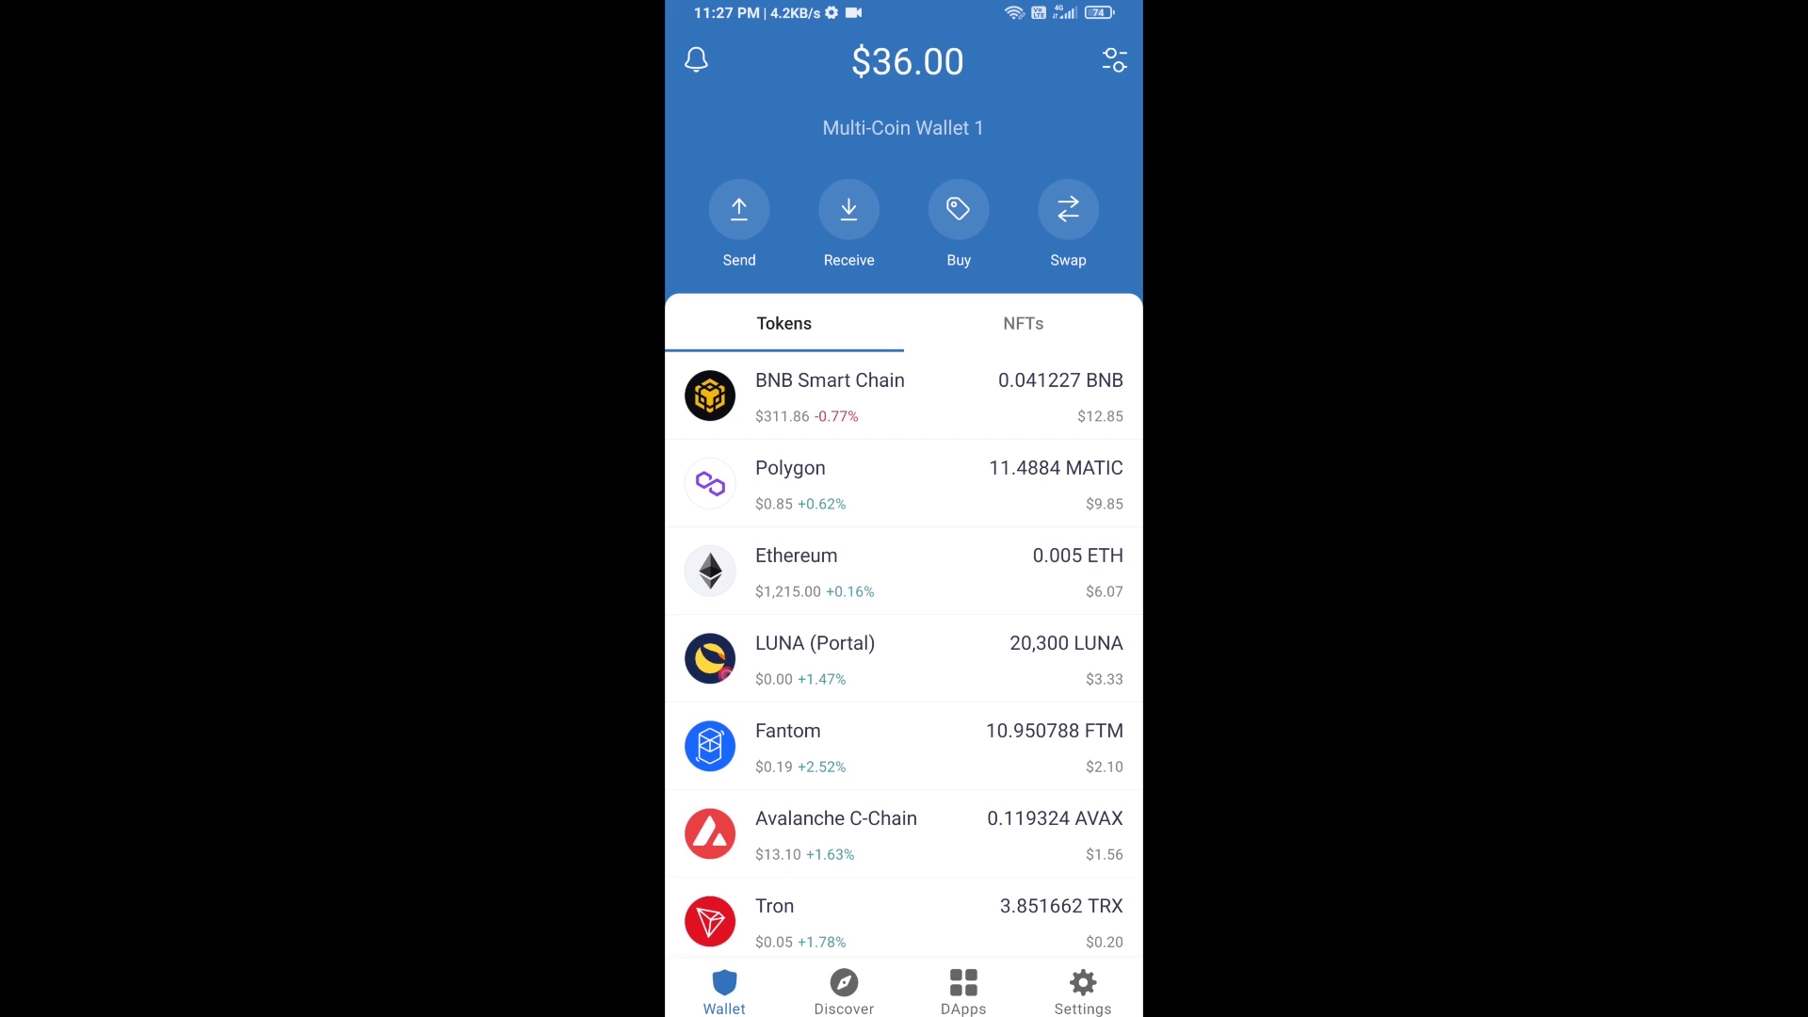
Step: Open PancakeSwap from the DApps list and connect it with Trust Wallet
left_click(964, 989)
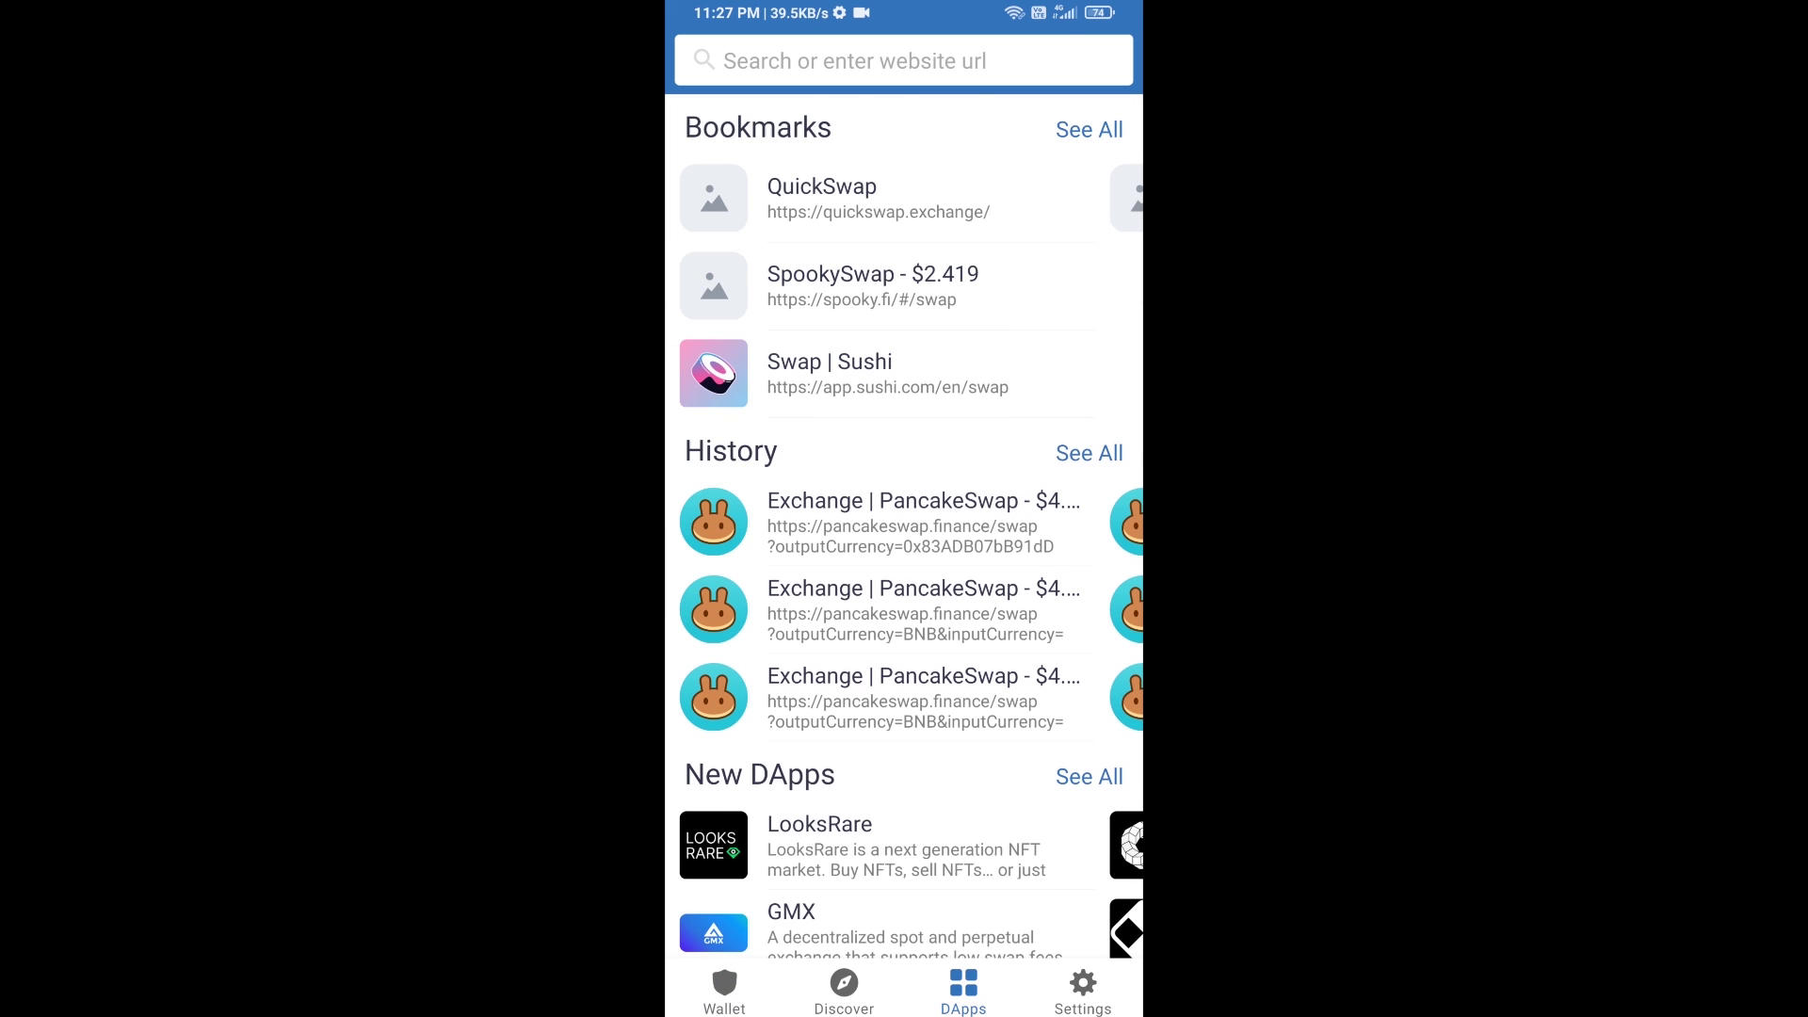
scroll(905, 527, "down", 5)
scroll(904, 527, "down", 3)
scroll(904, 527, "down", 3)
scroll(904, 527, "down", 3)
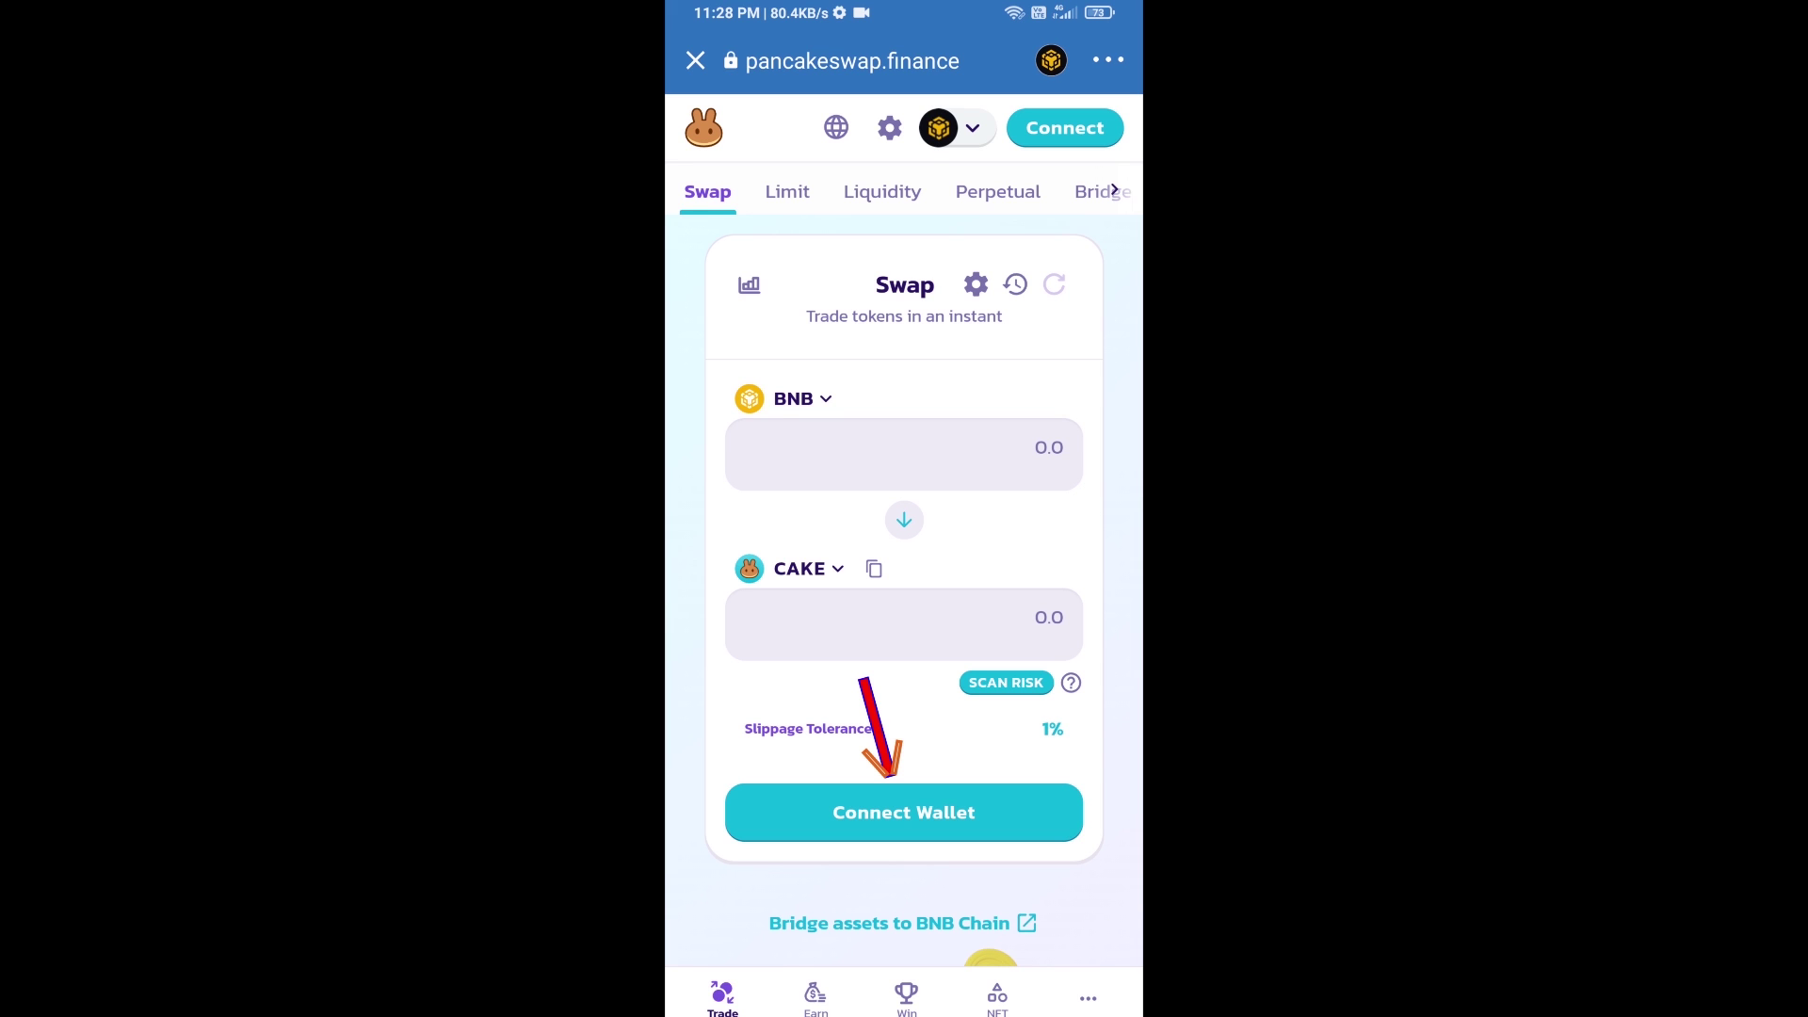
left_click(904, 813)
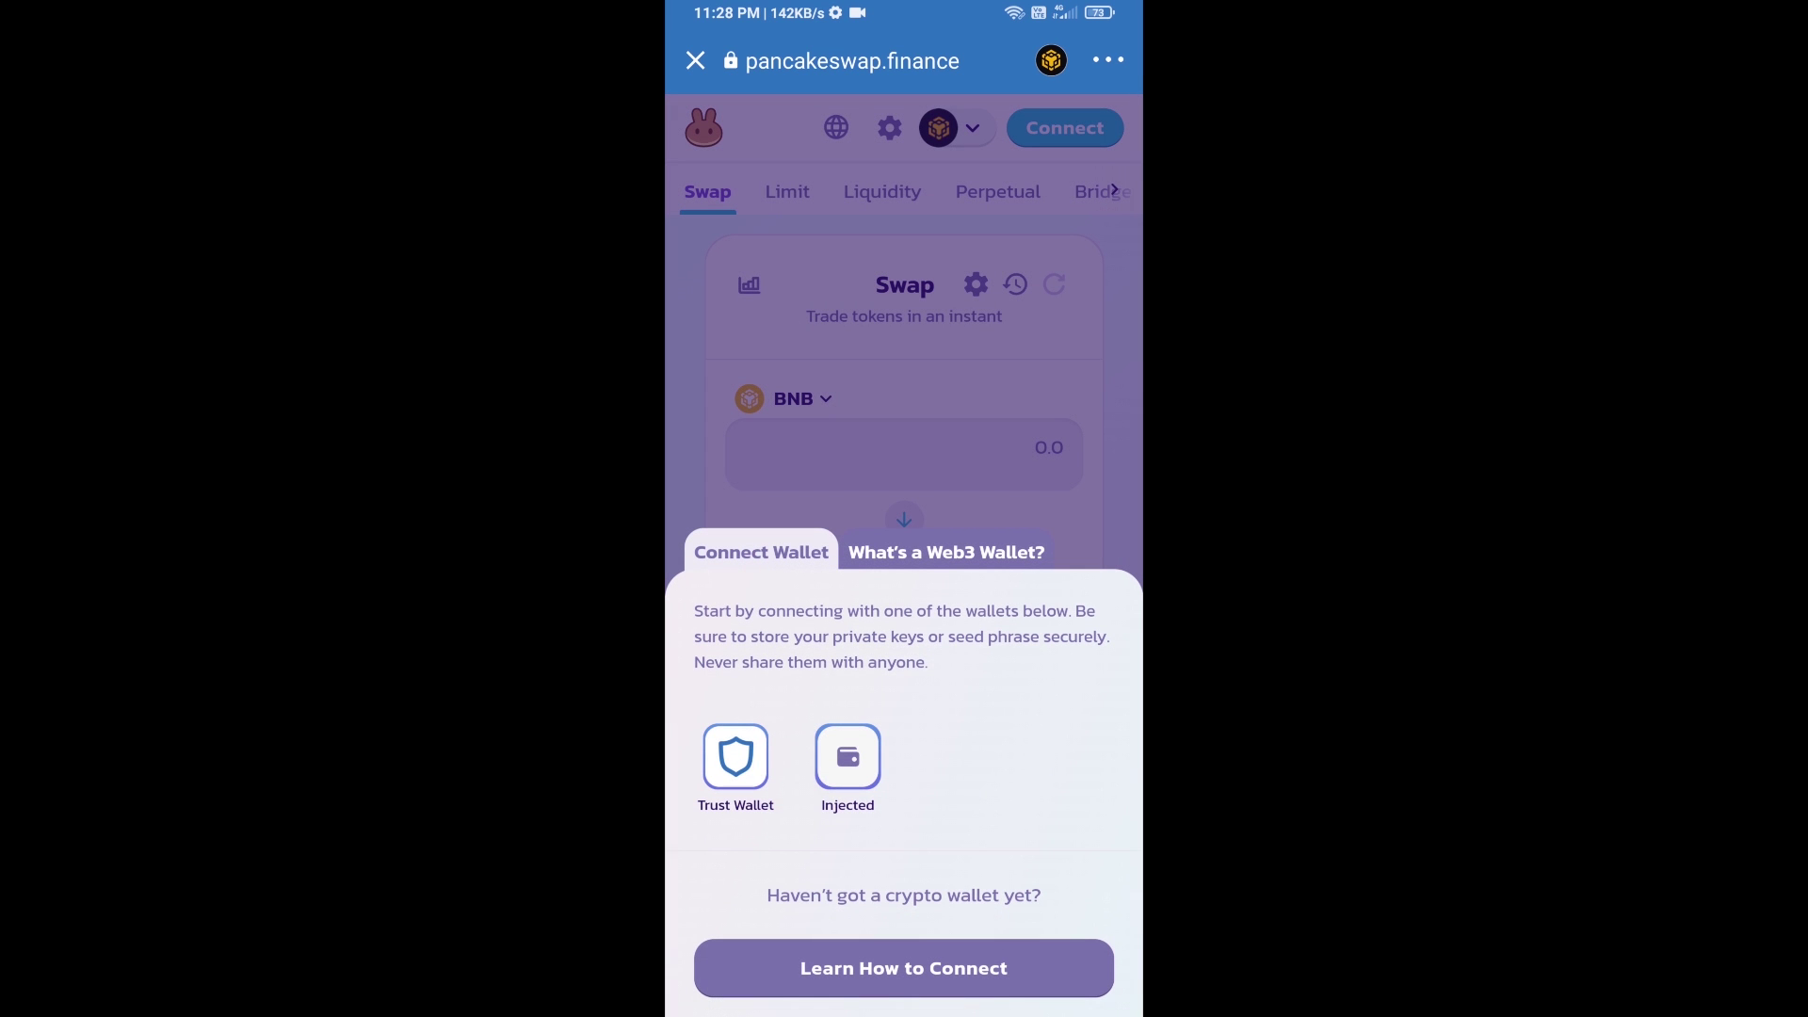
left_click(735, 758)
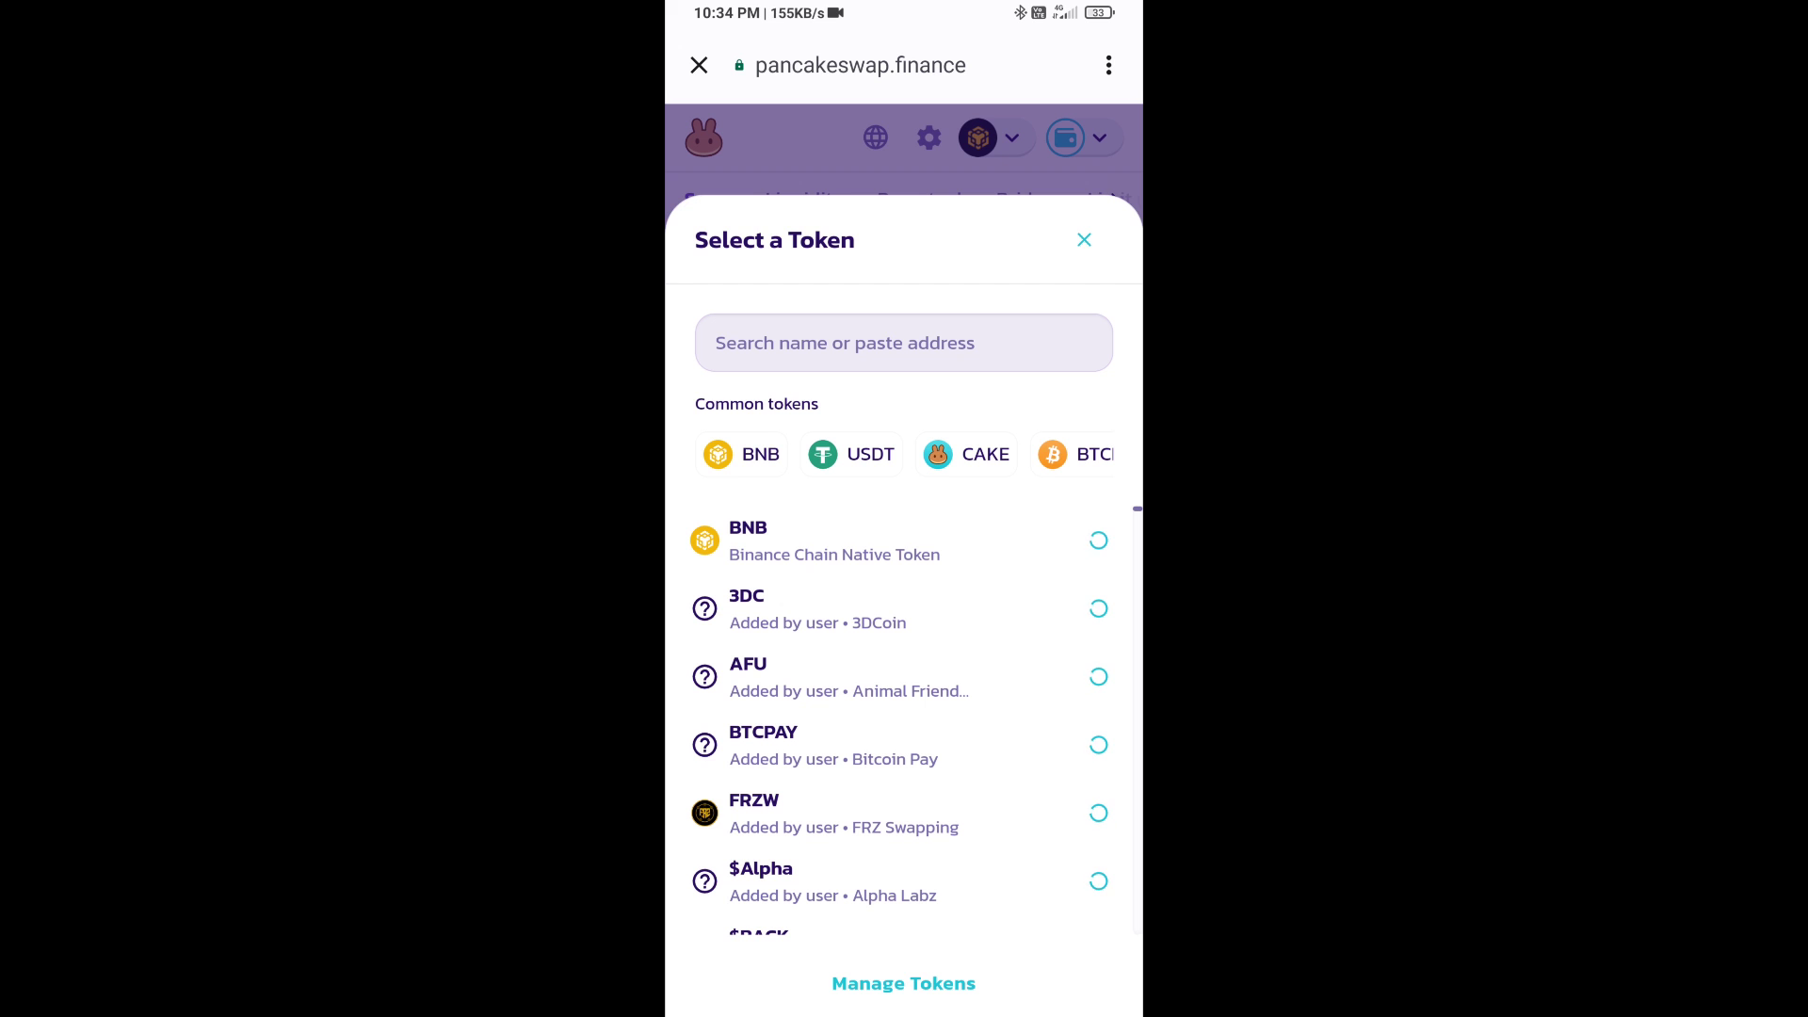
Step: Copy the SO BEP20 contract address from CoinMarketCap in Chrome, then switch back to Trust Wallet
left_click_drag(905, 1009, 905, 566)
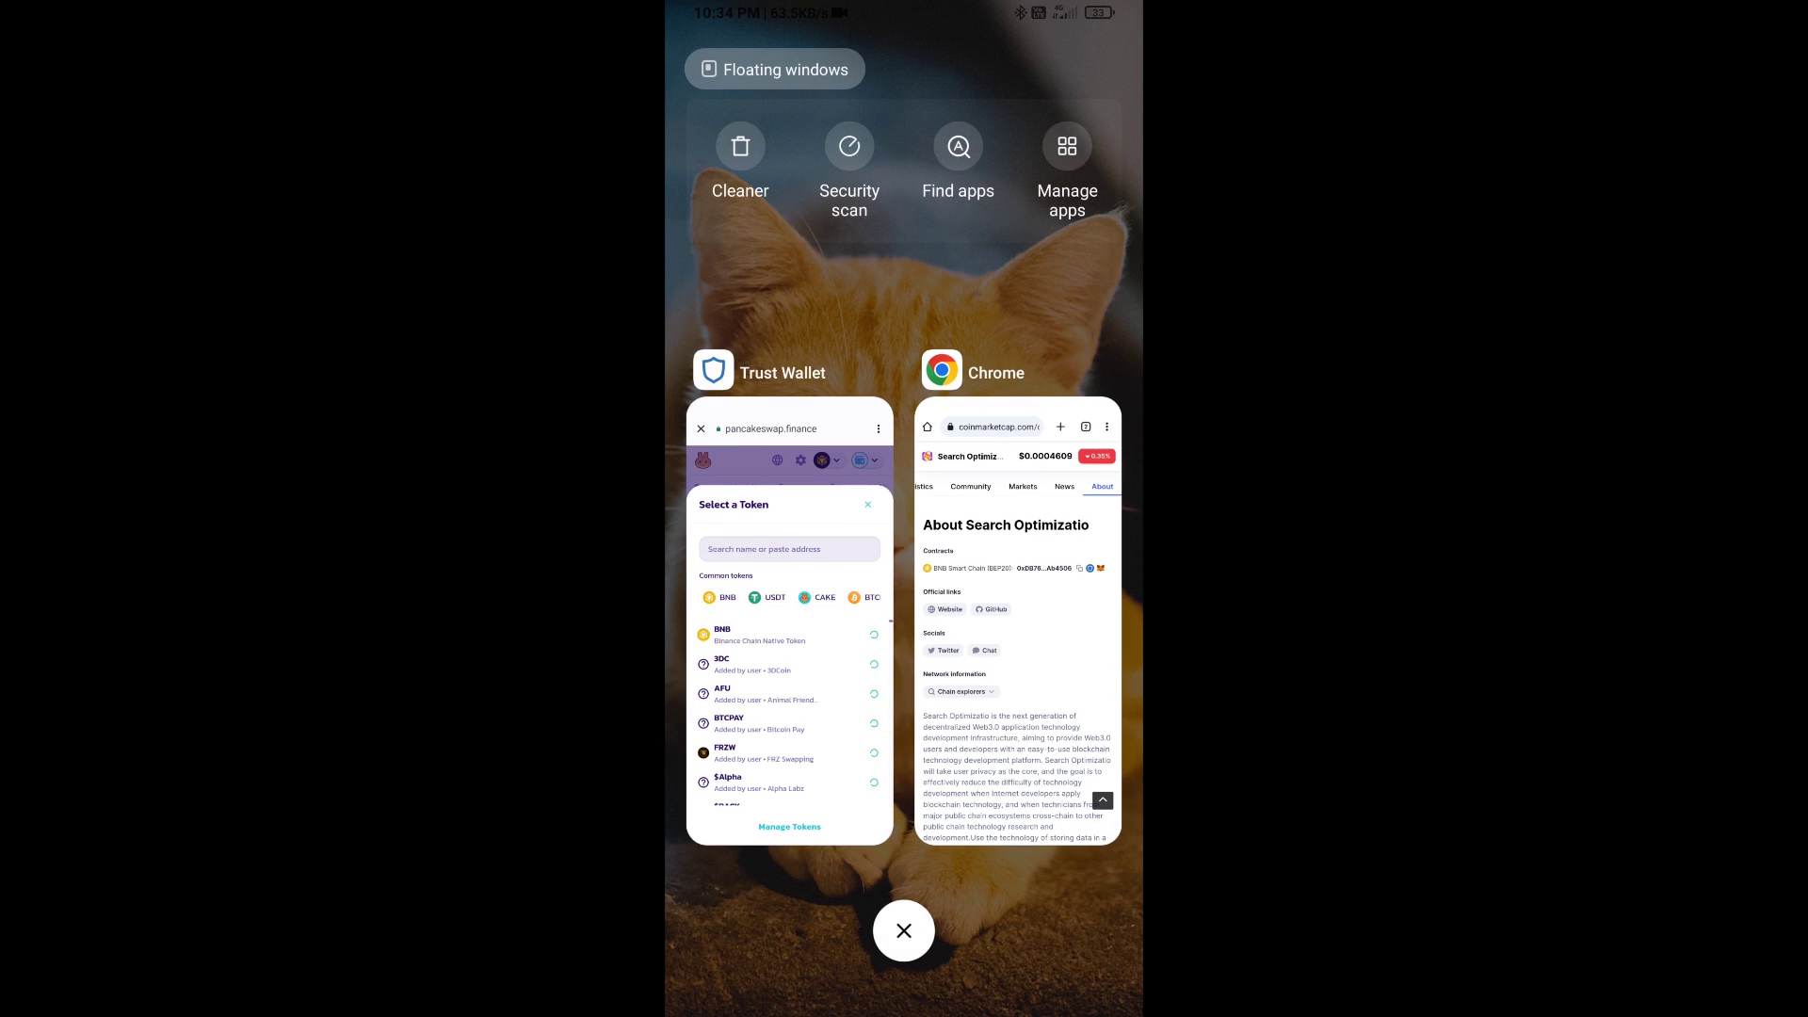
left_click(1015, 616)
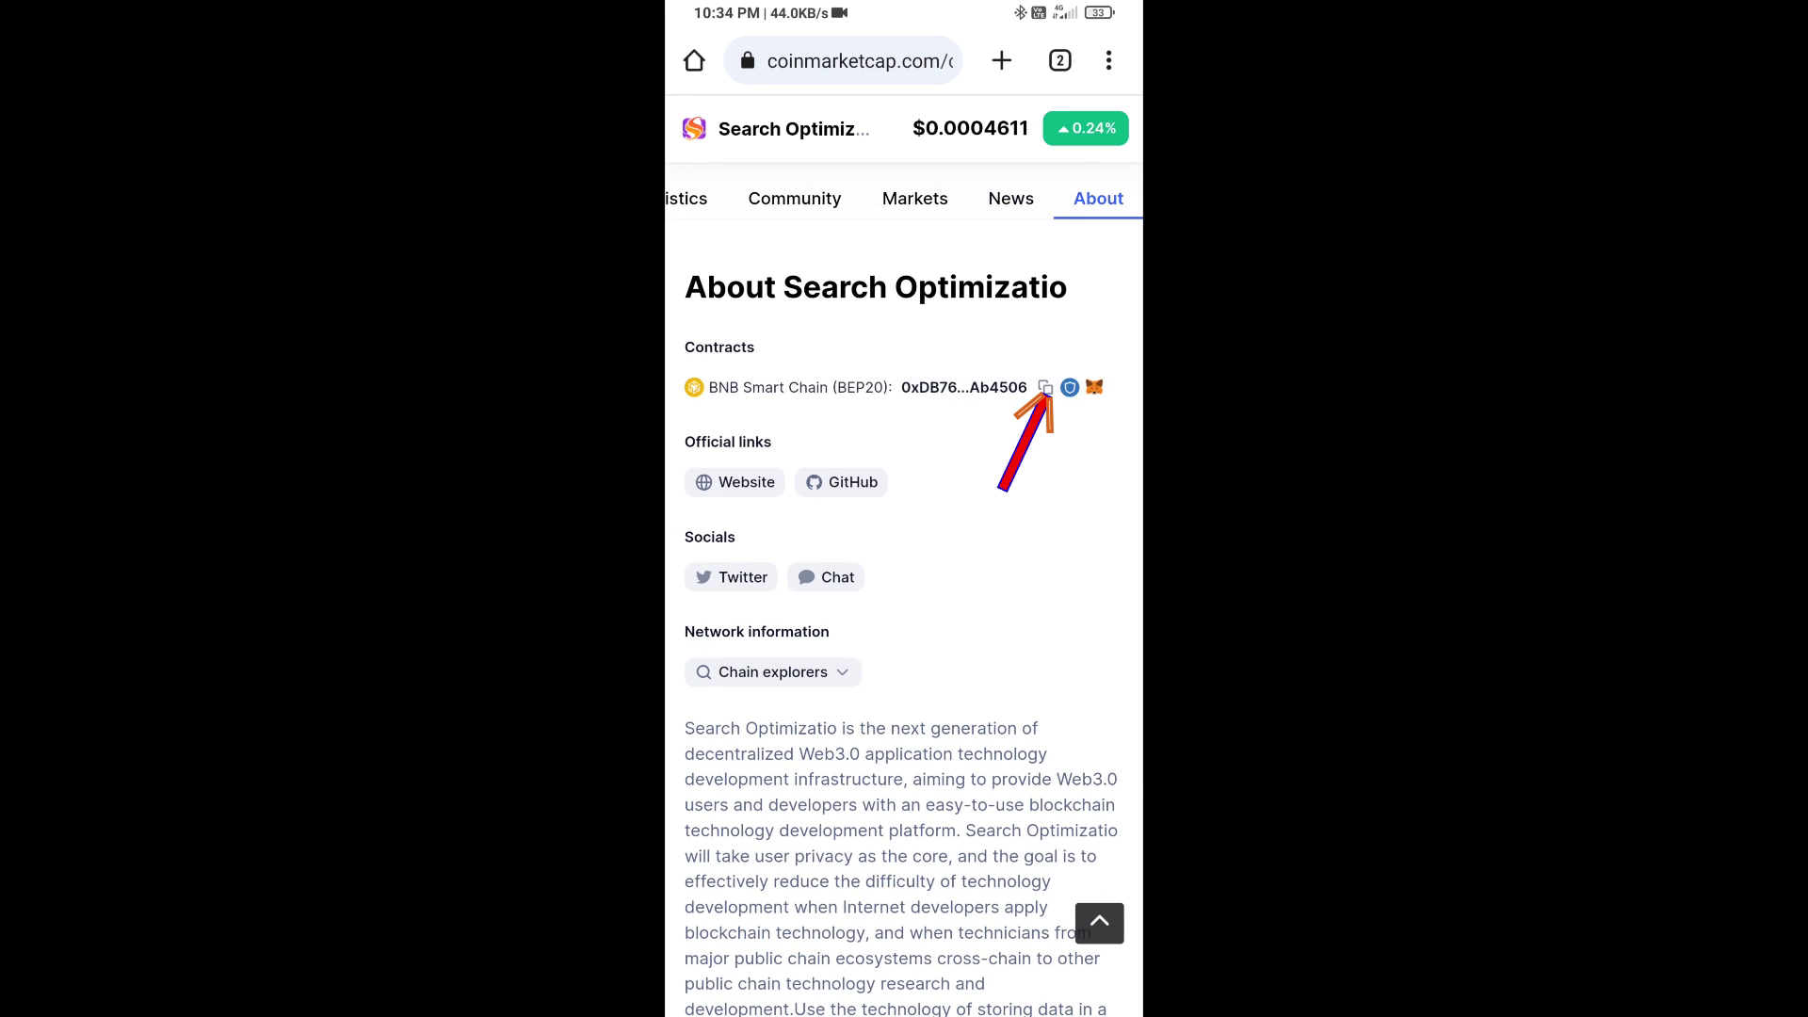
left_click(1045, 387)
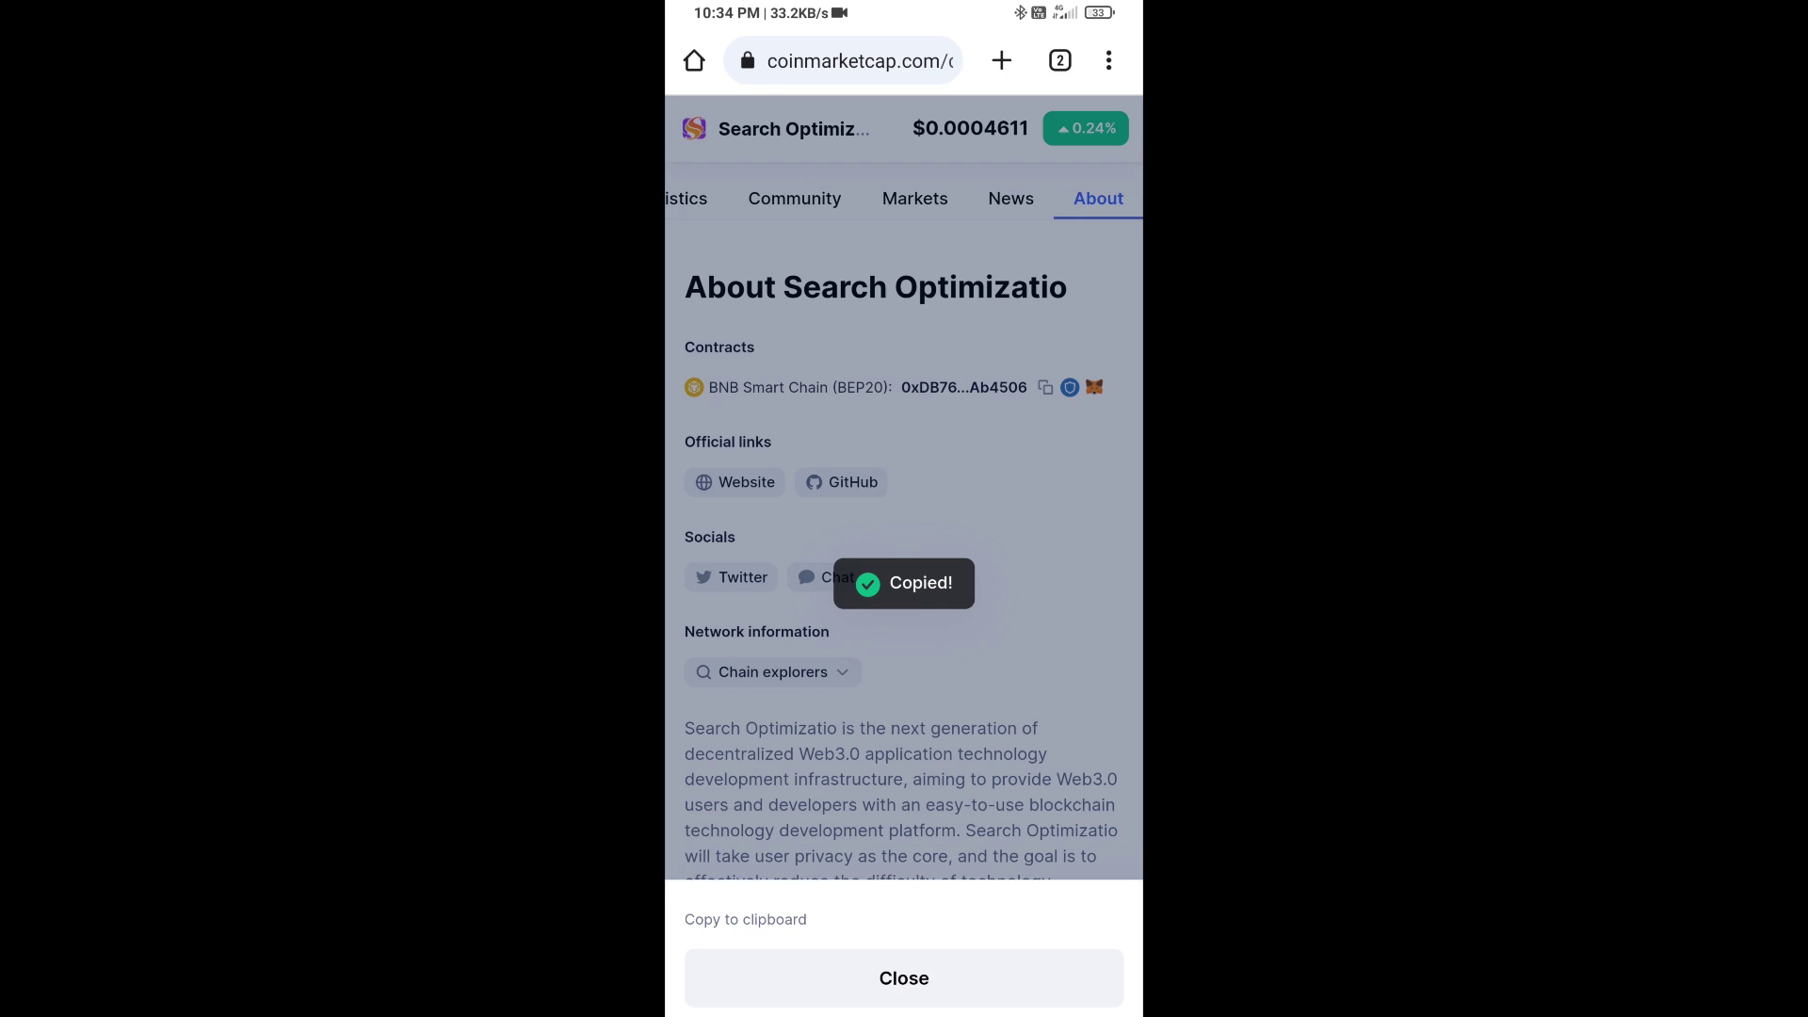
left_click(905, 978)
left_click_drag(904, 1009, 904, 565)
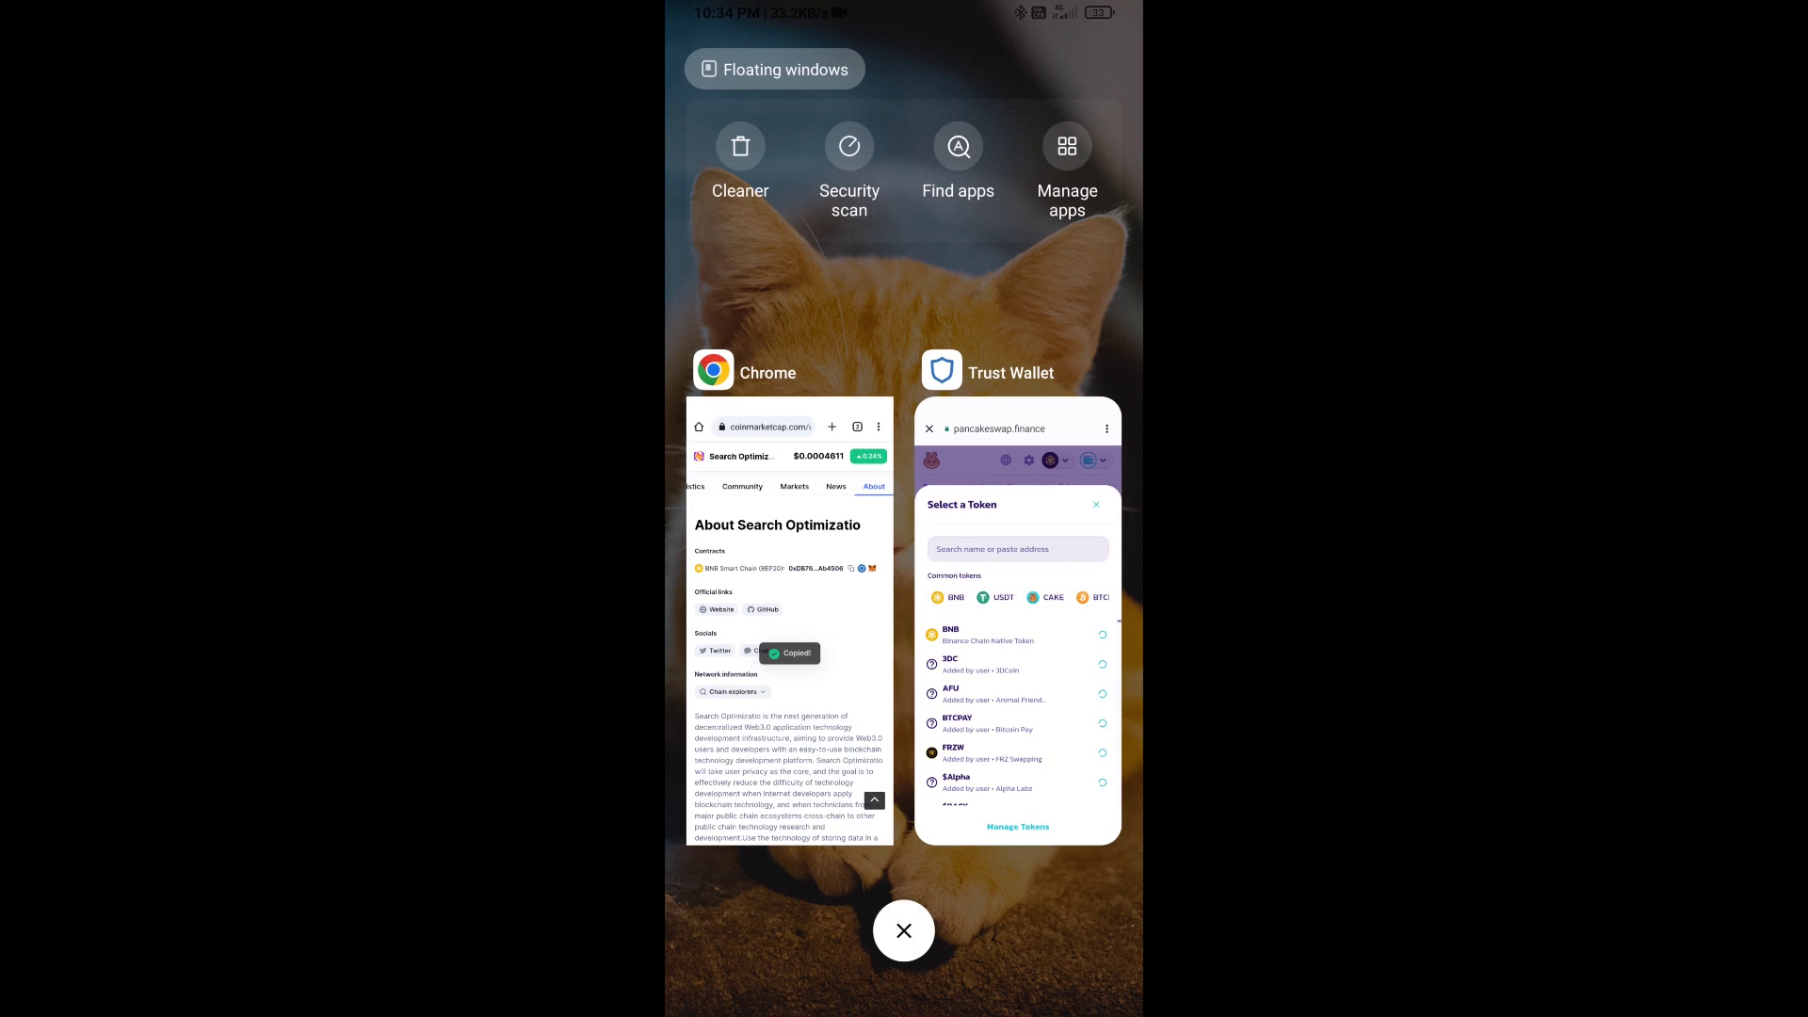
left_click(1017, 623)
Step: Paste the SO contract address into token search and import it, accepting the risk warning
left_click(905, 342)
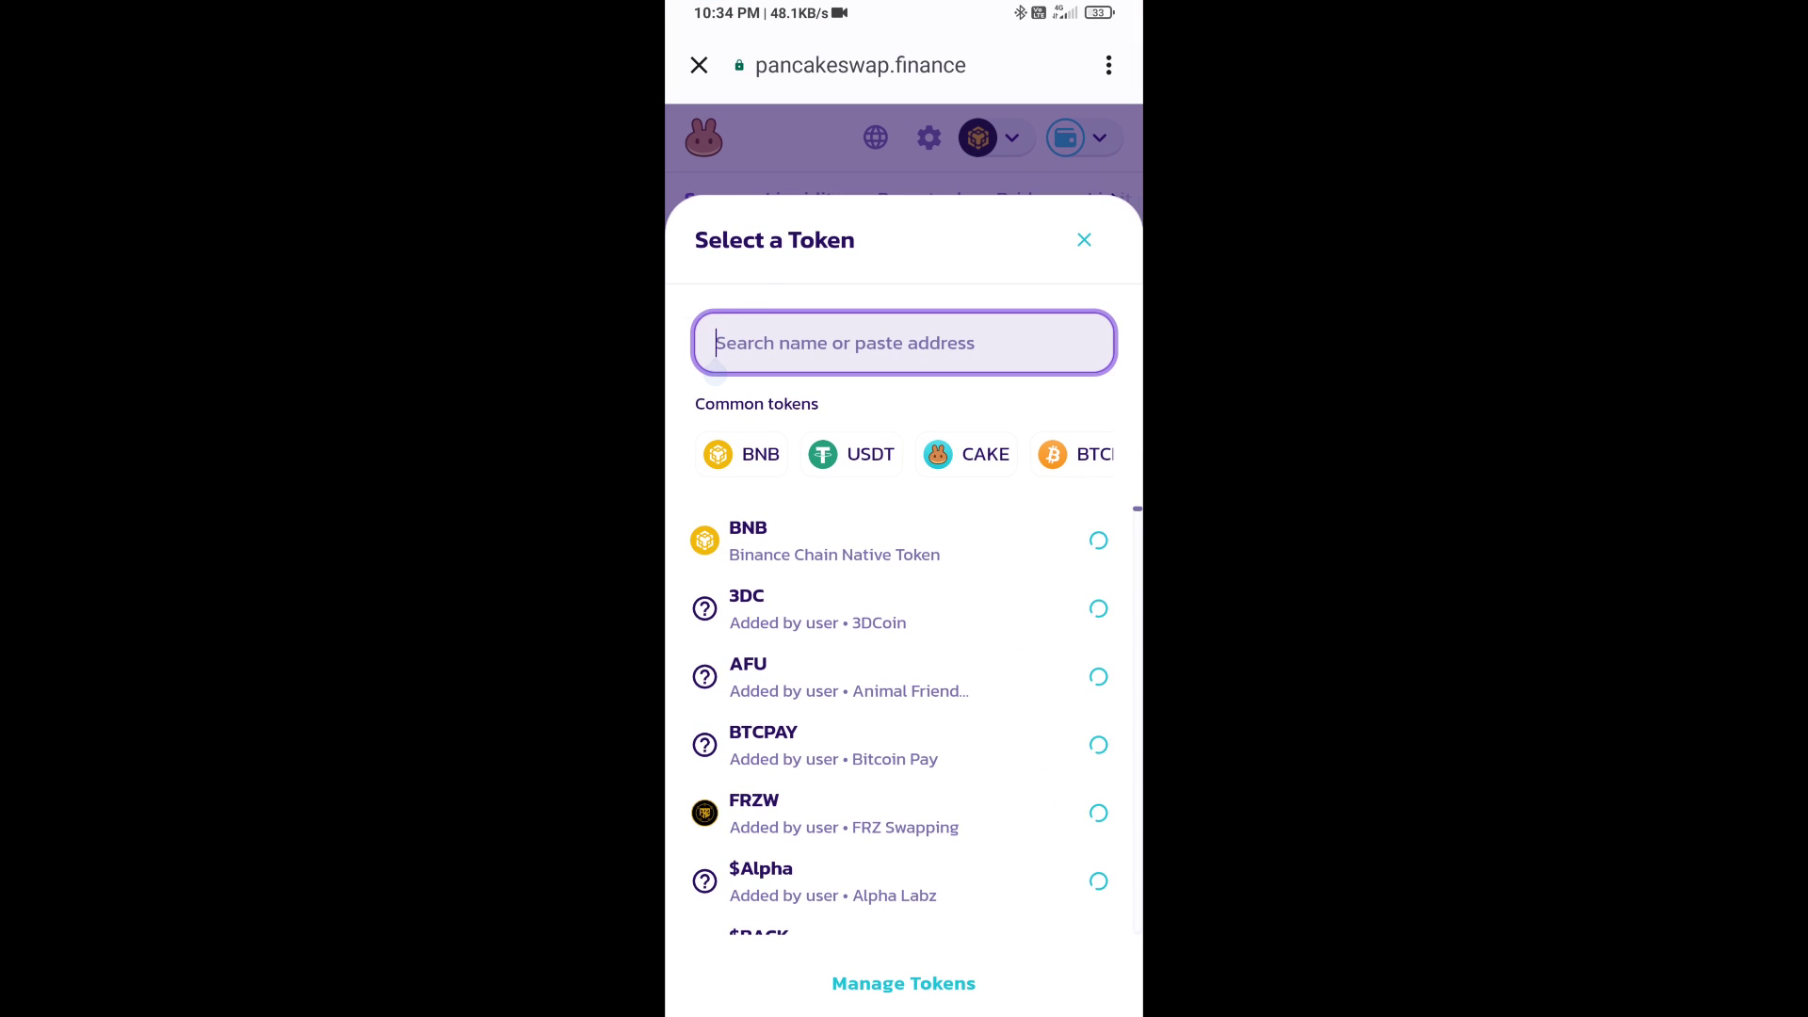
left_click(721, 344)
left_click(726, 287)
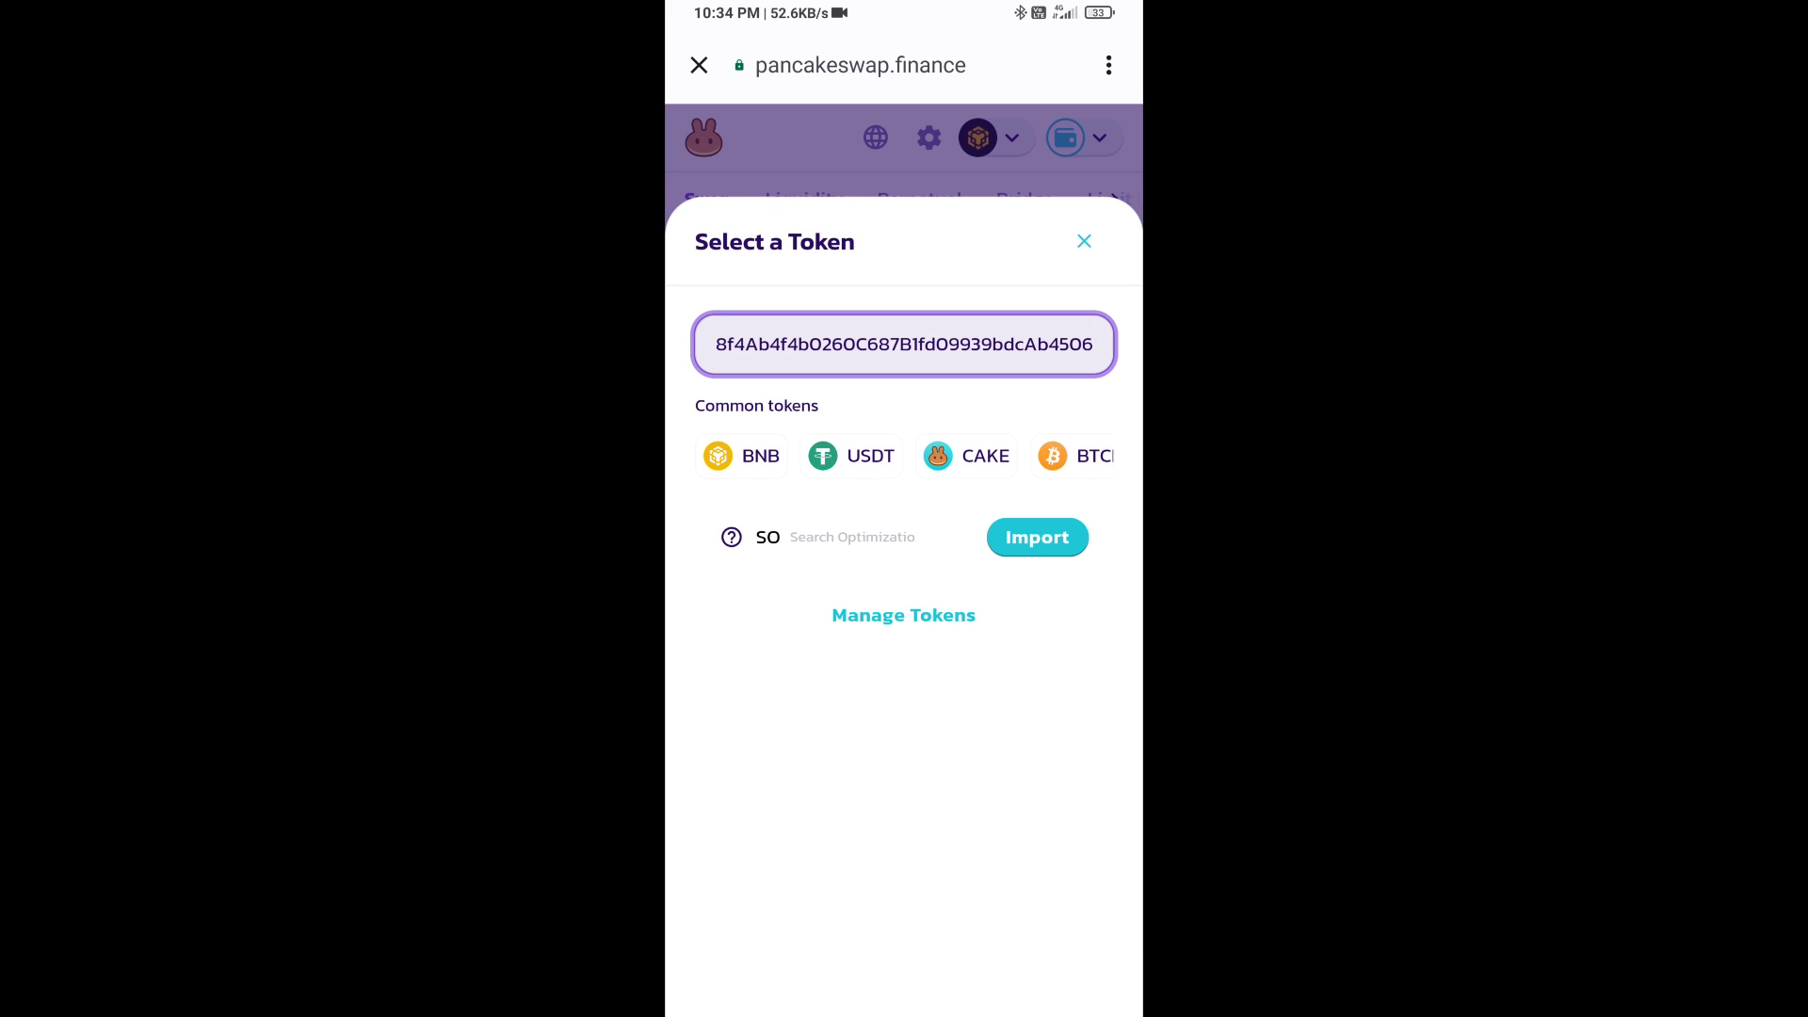
left_click(1037, 537)
left_click(714, 896)
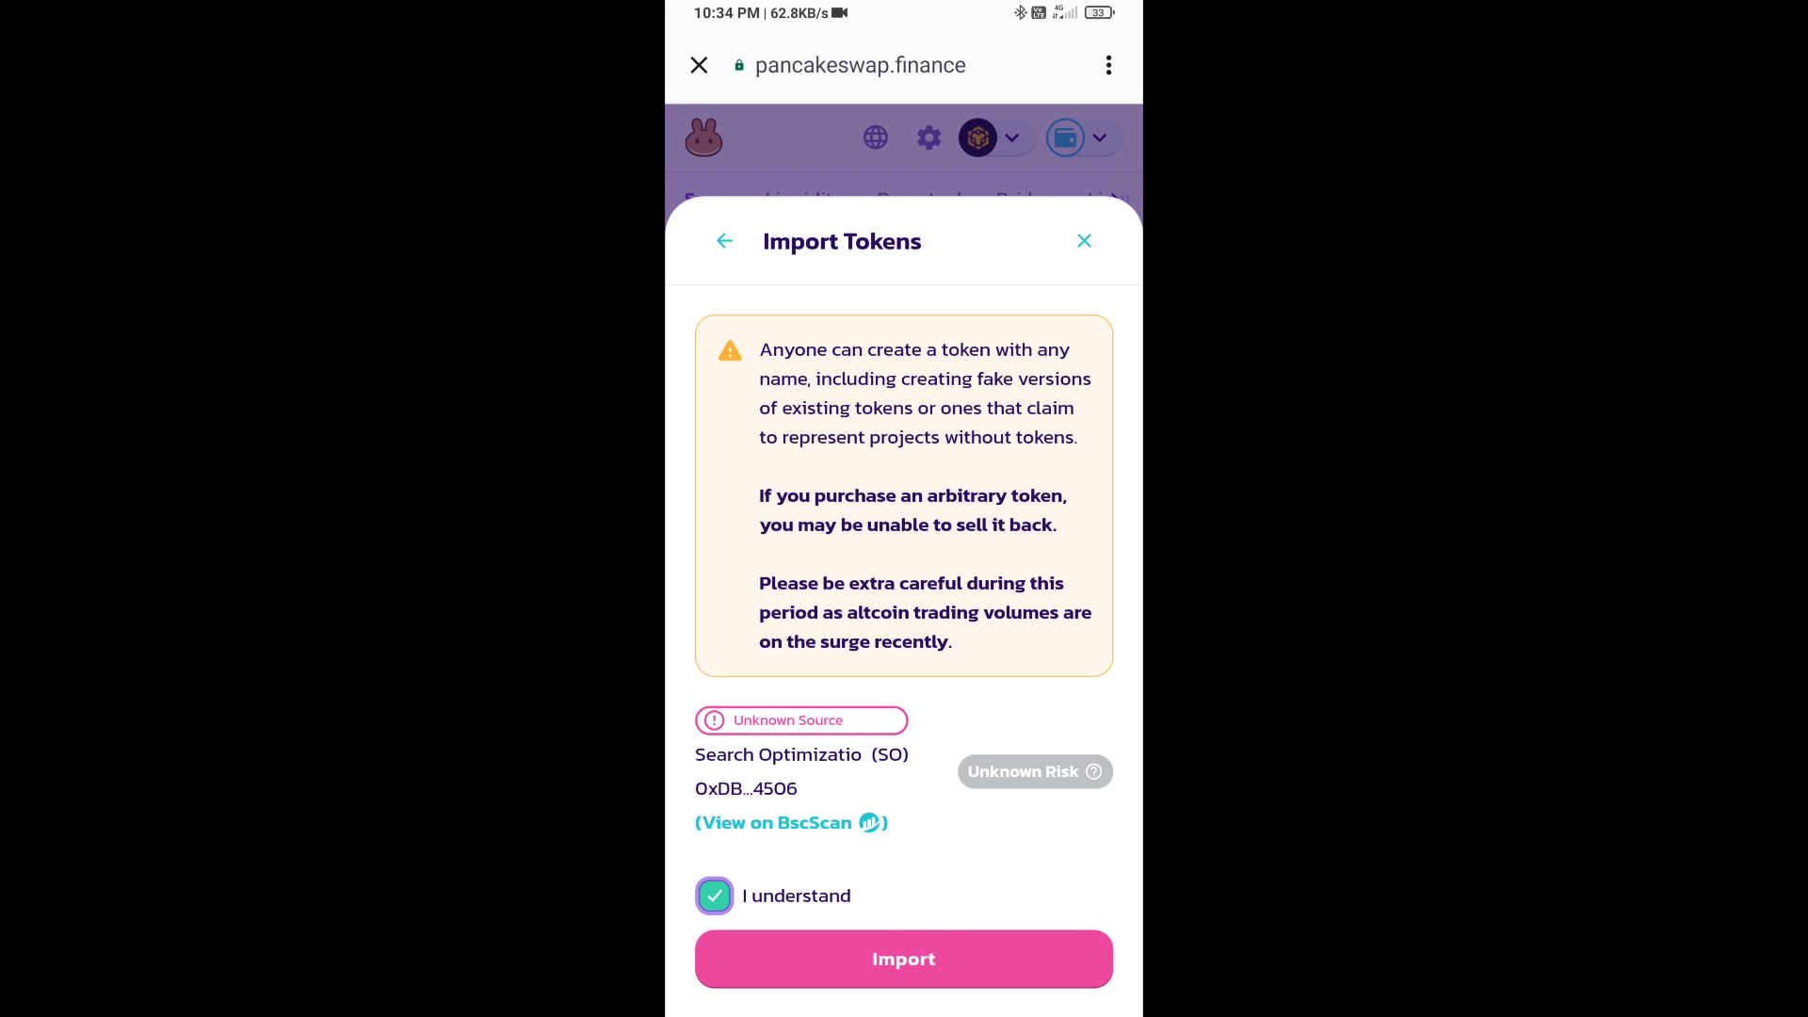
left_click(904, 960)
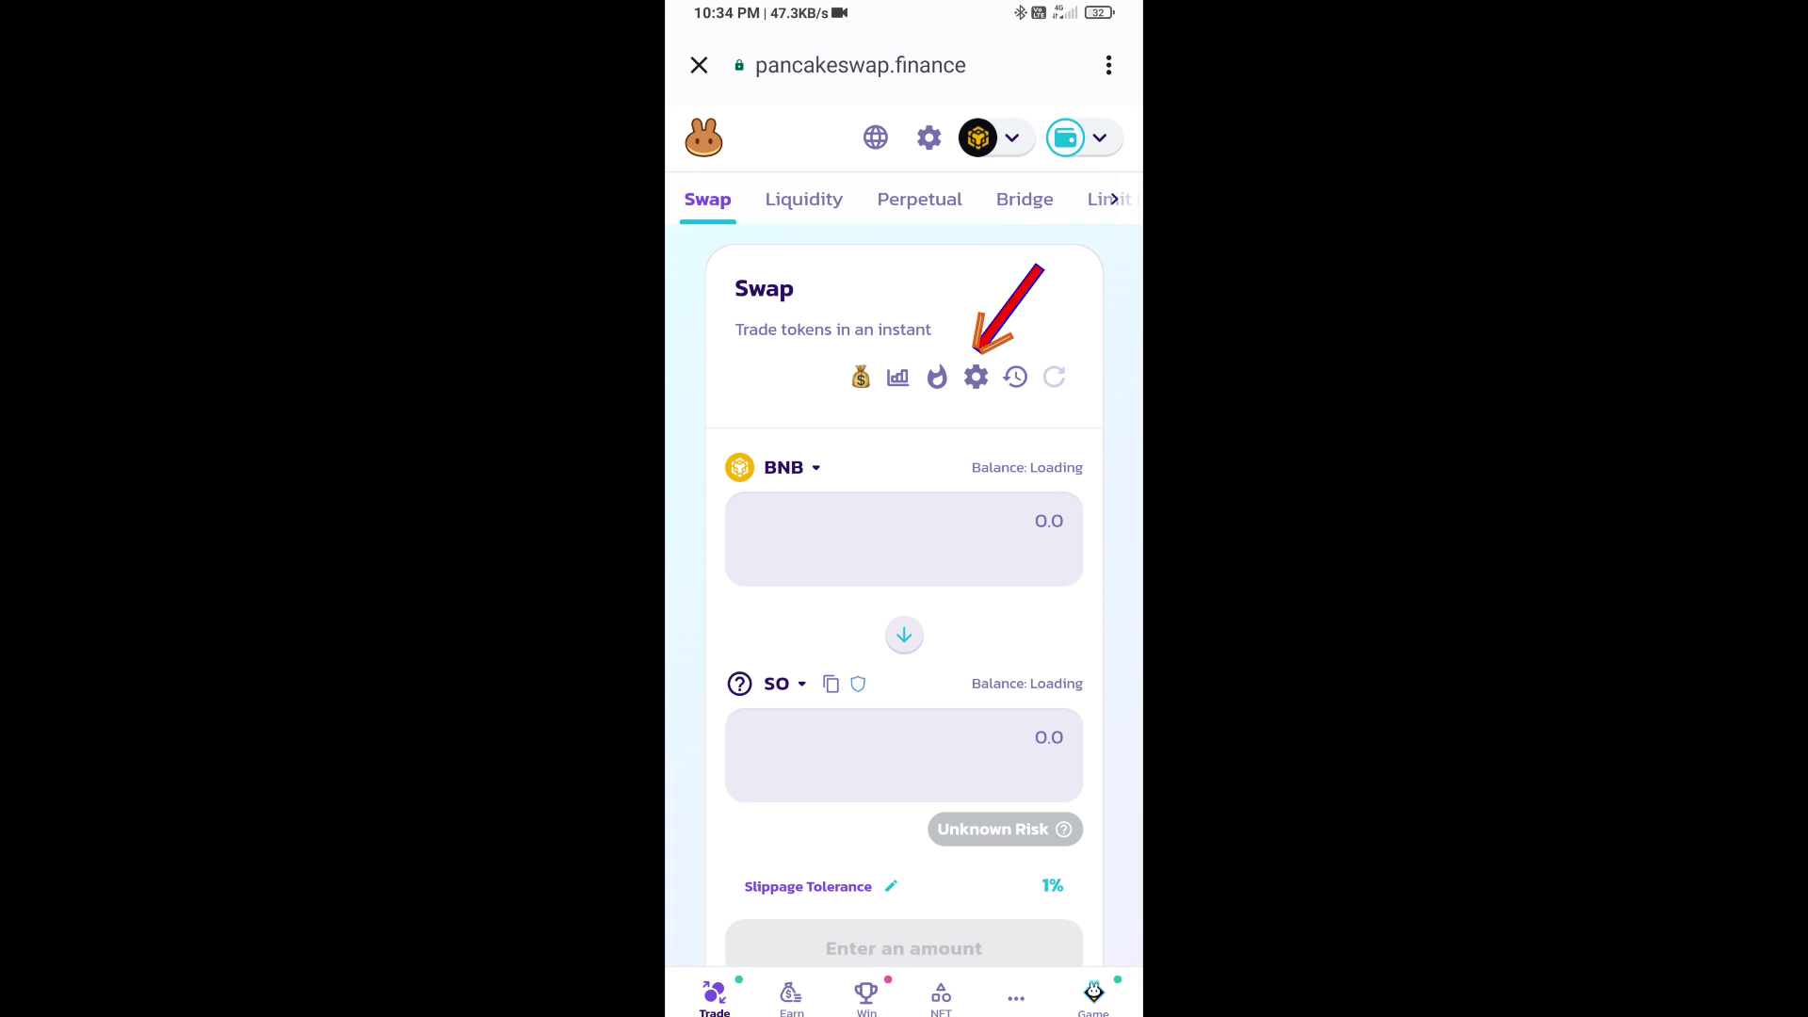
Step: Enter 5% as the custom slippage tolerance in PancakeSwap settings
left_click(975, 377)
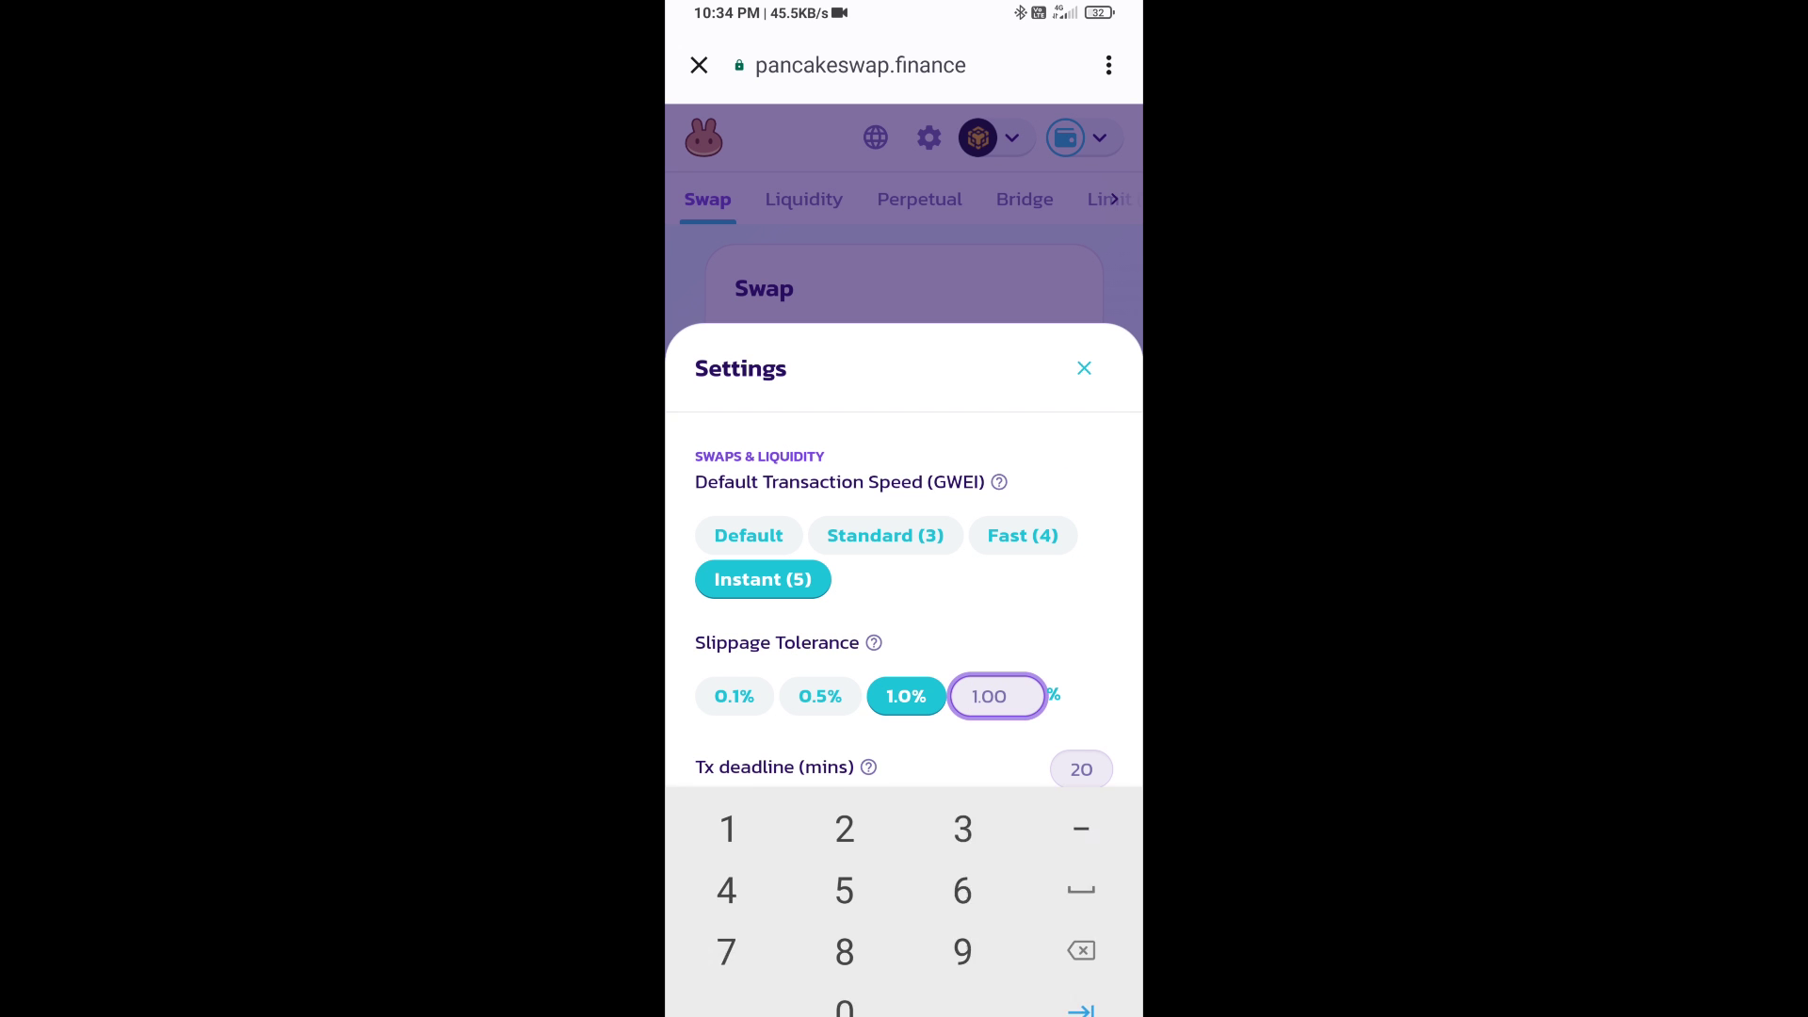
type("5")
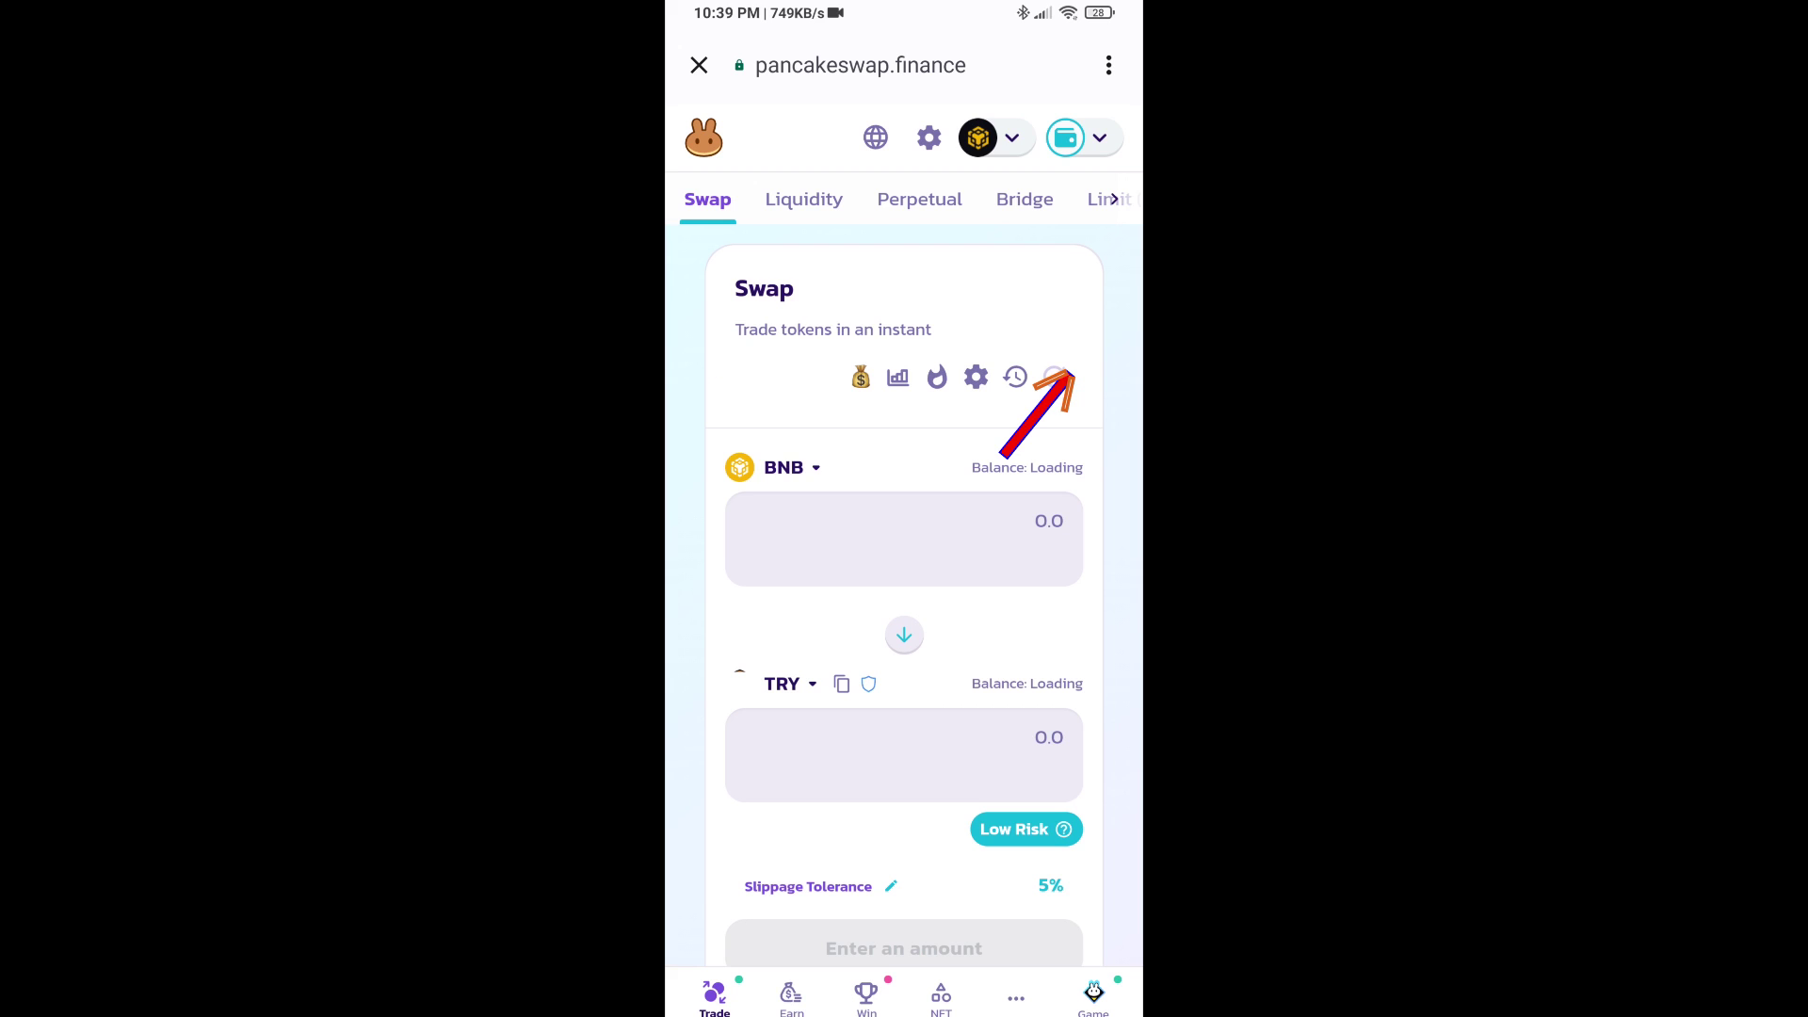
left_click(904, 749)
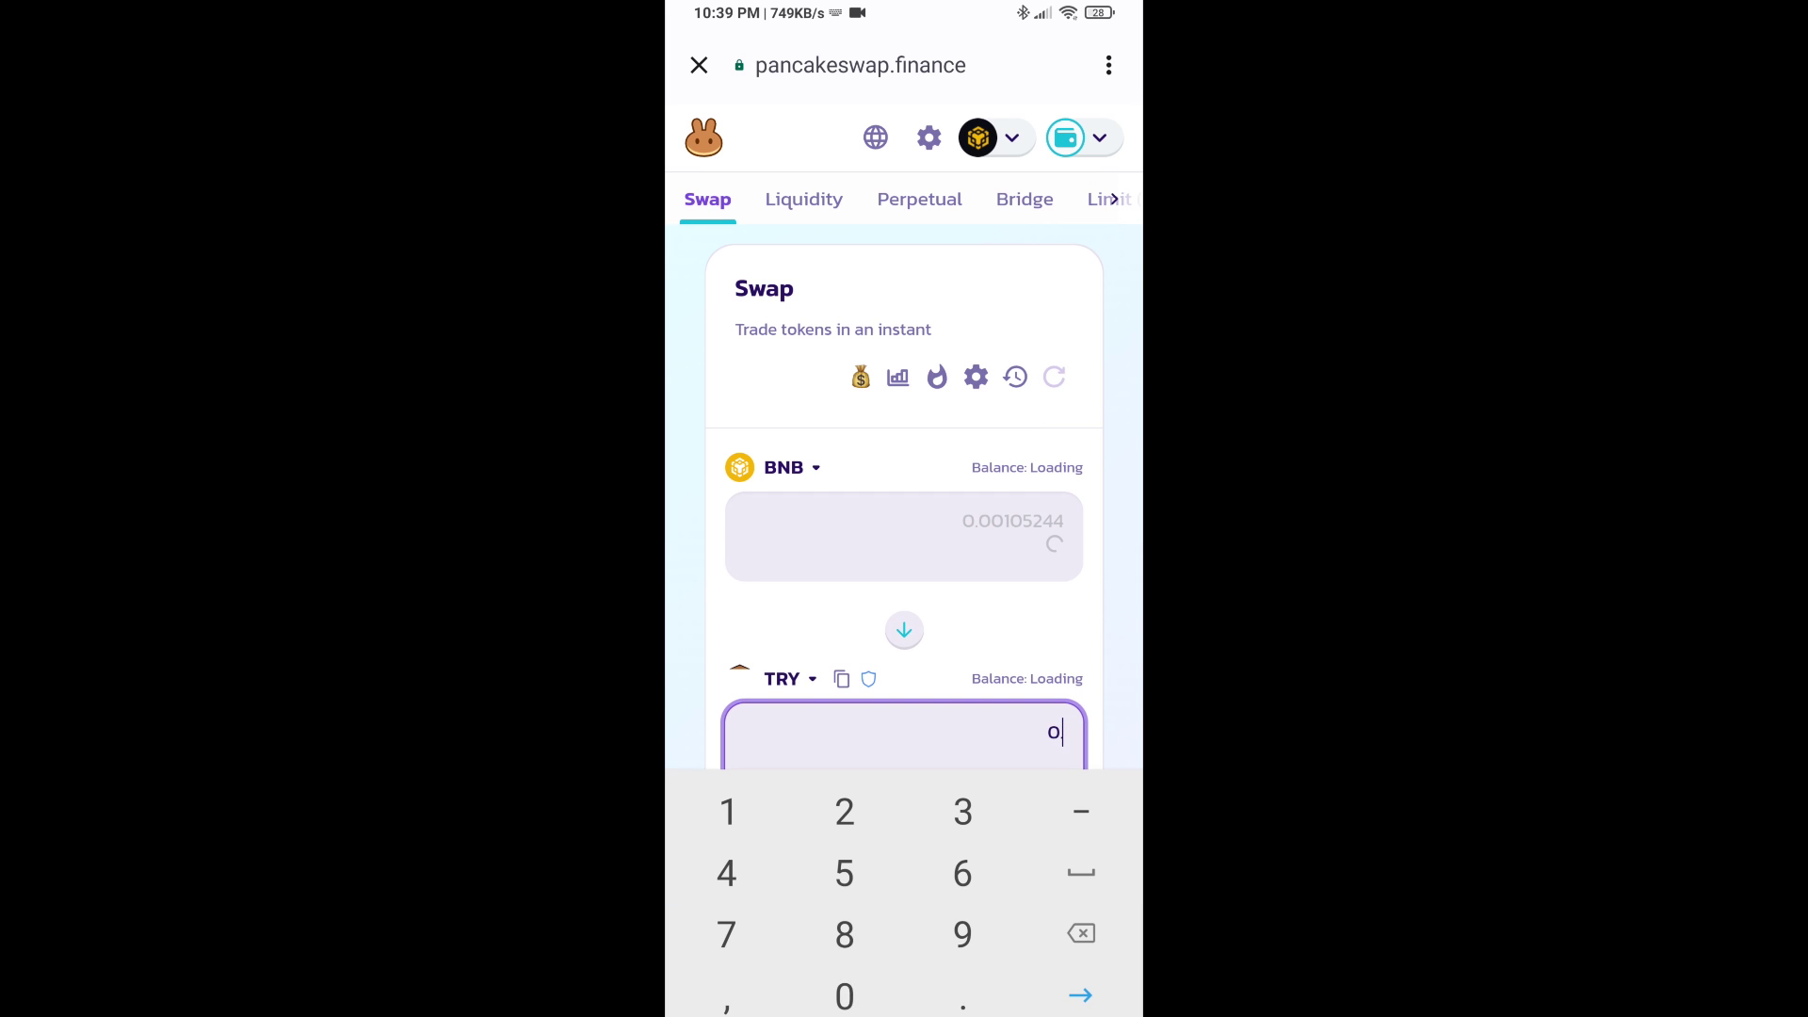
type("02")
scroll(905, 424, "down", 5)
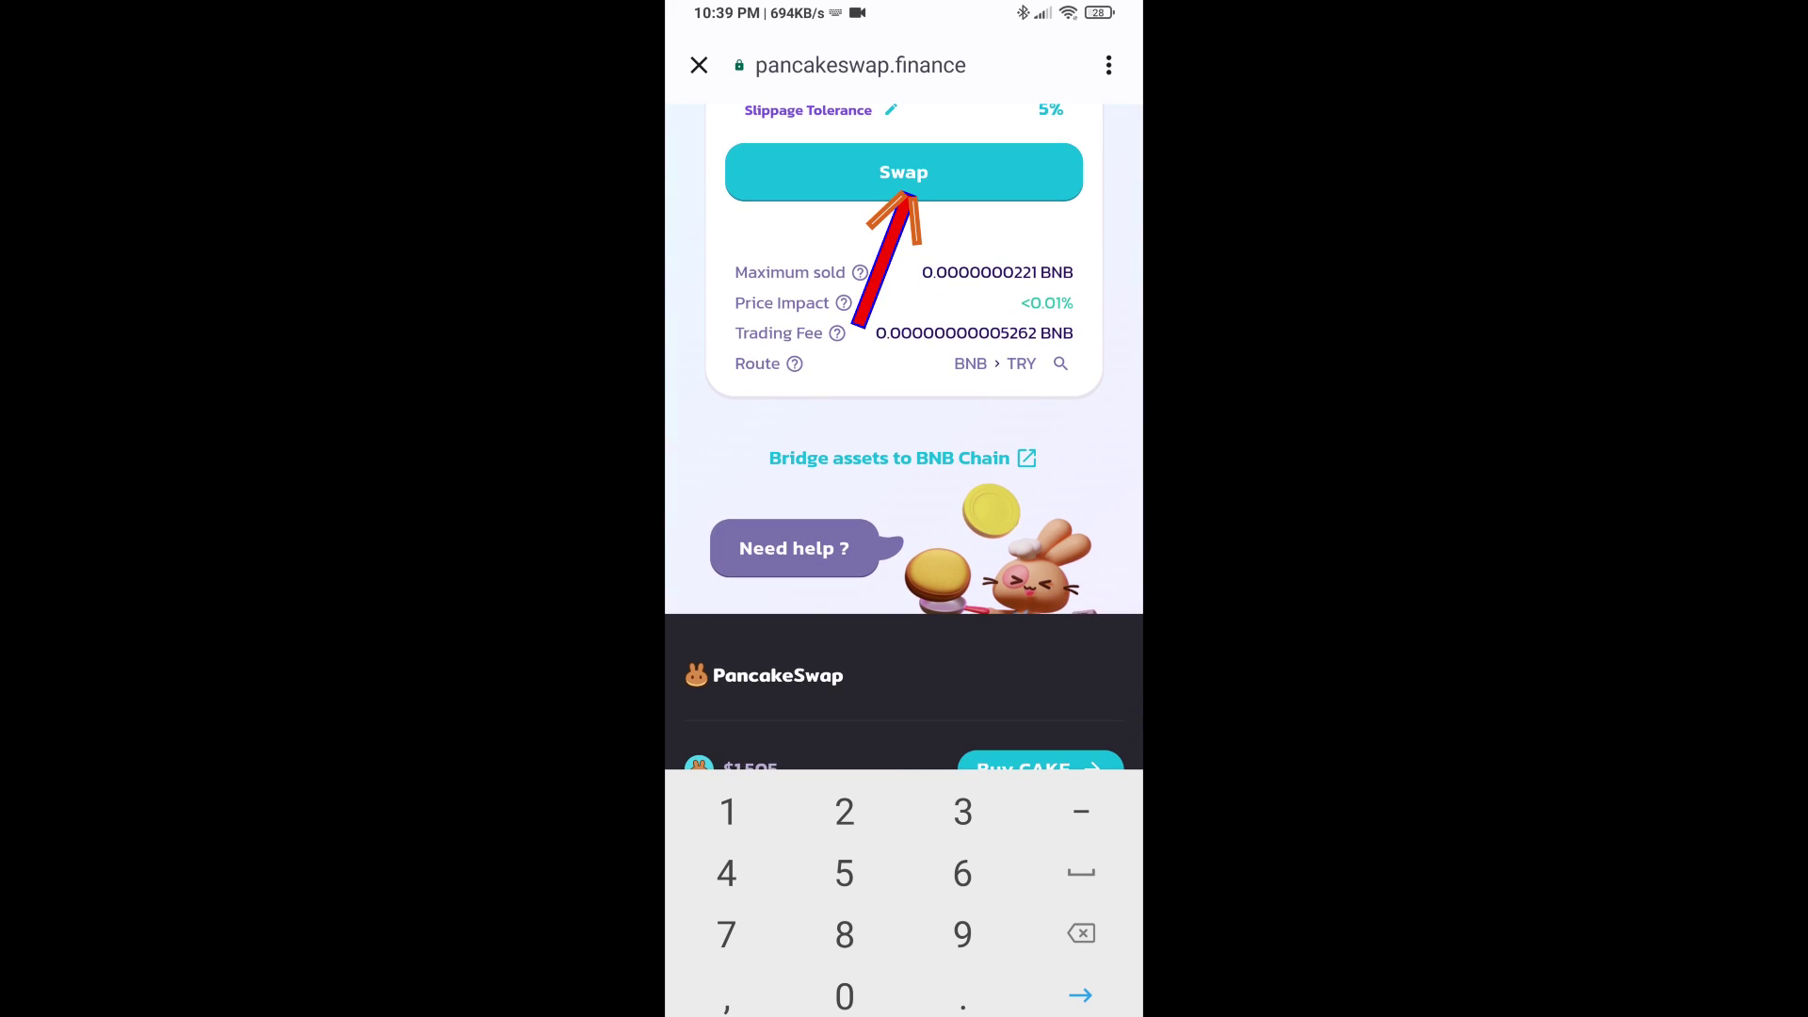
Step: Review the BNB-for-0.002 TRY swap on the Confirm Swap screen
left_click(905, 171)
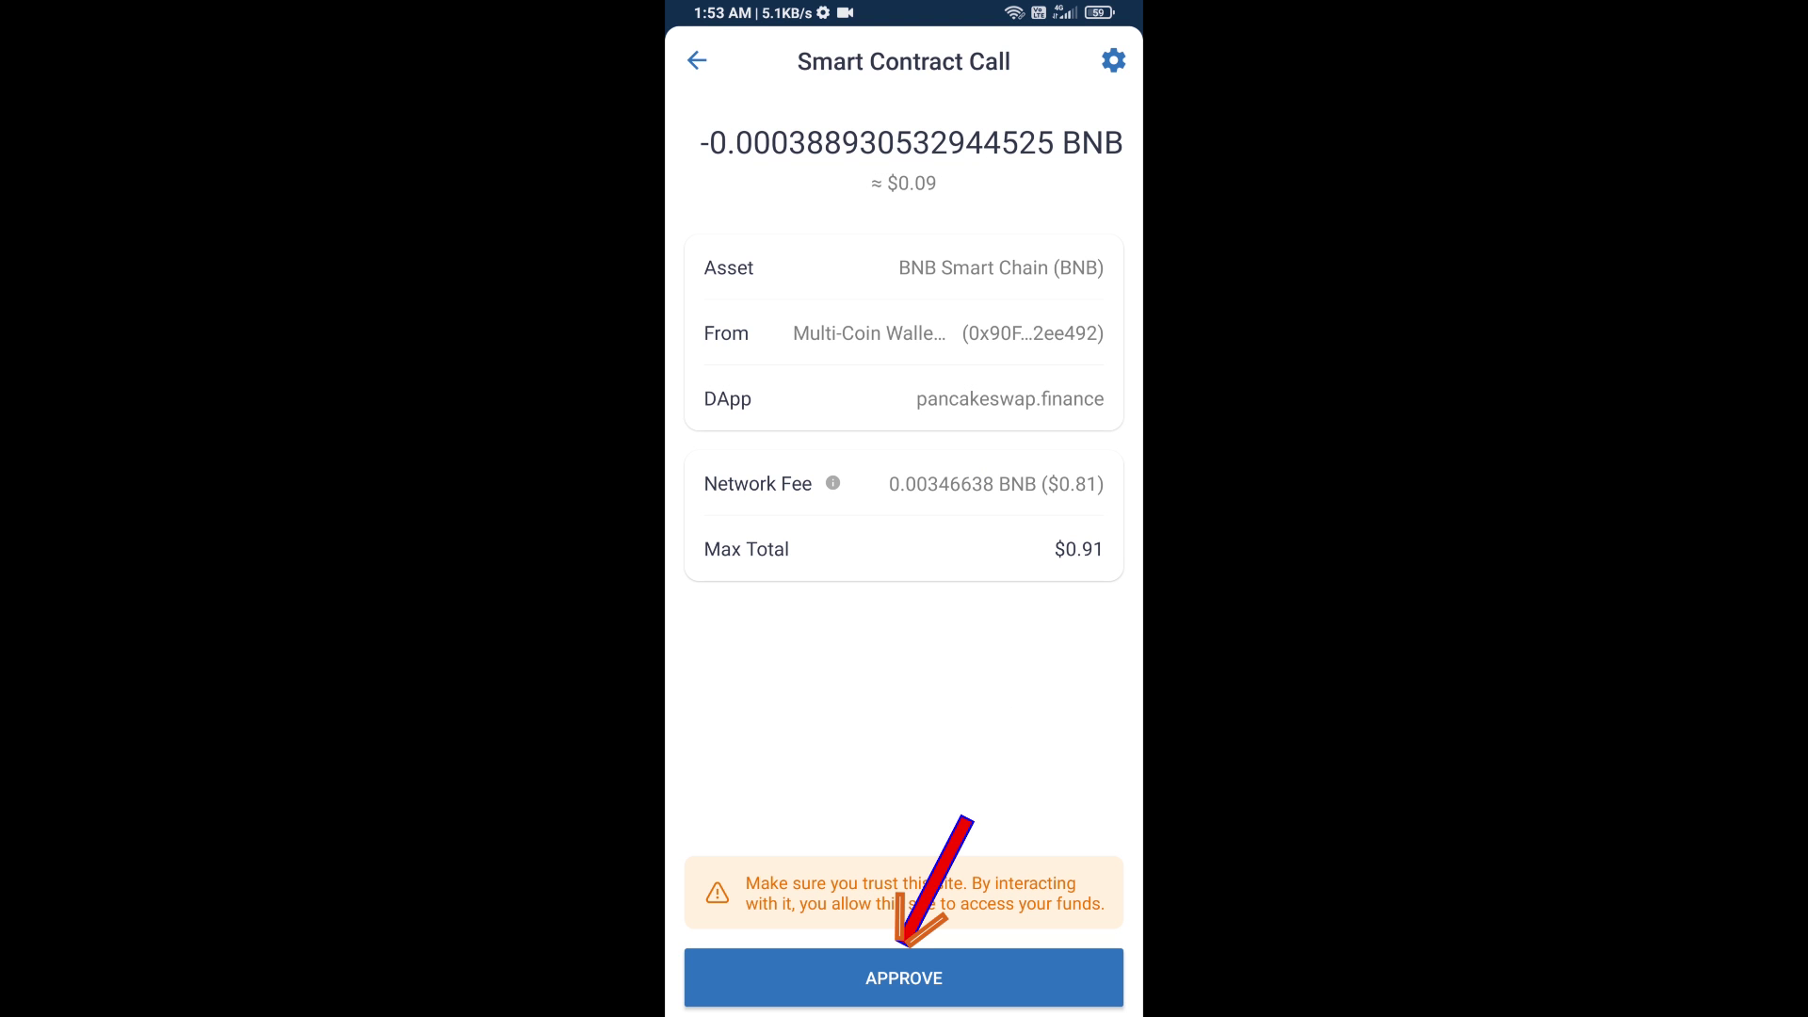
Step: Approve the swap's smart contract call and add the purchased token to Trust Wallet
left_click(905, 978)
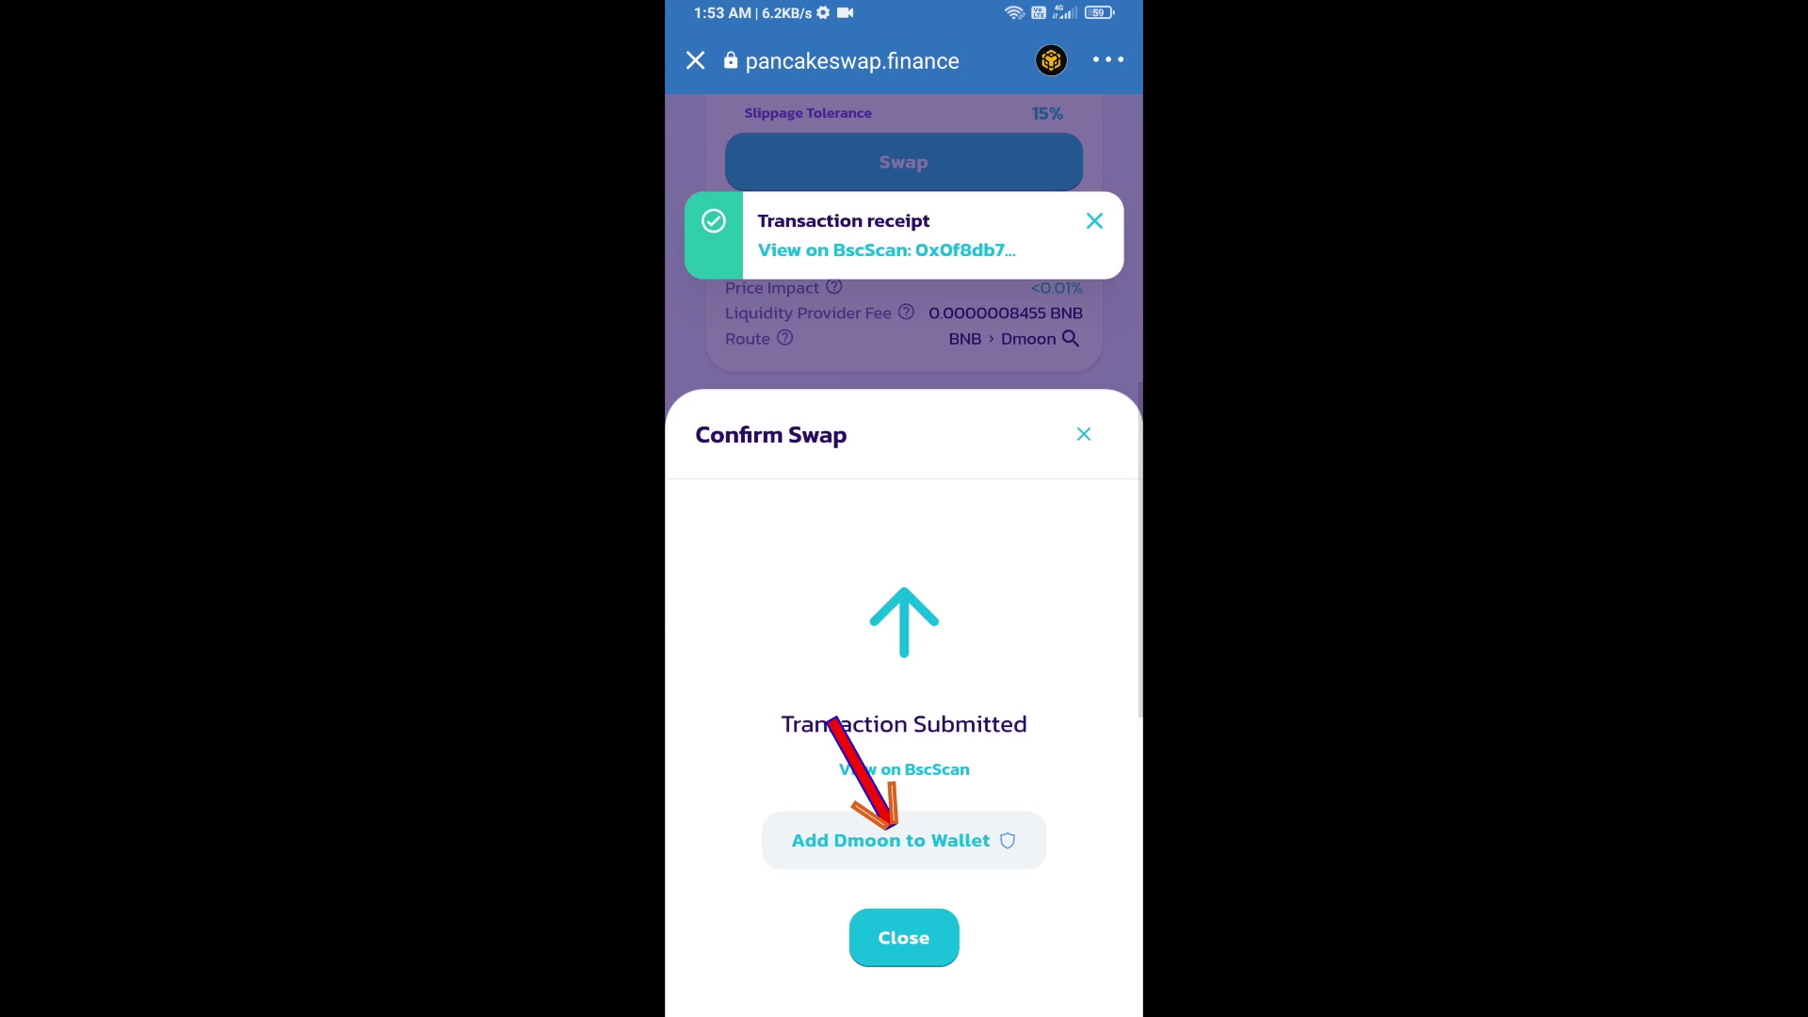
left_click(905, 839)
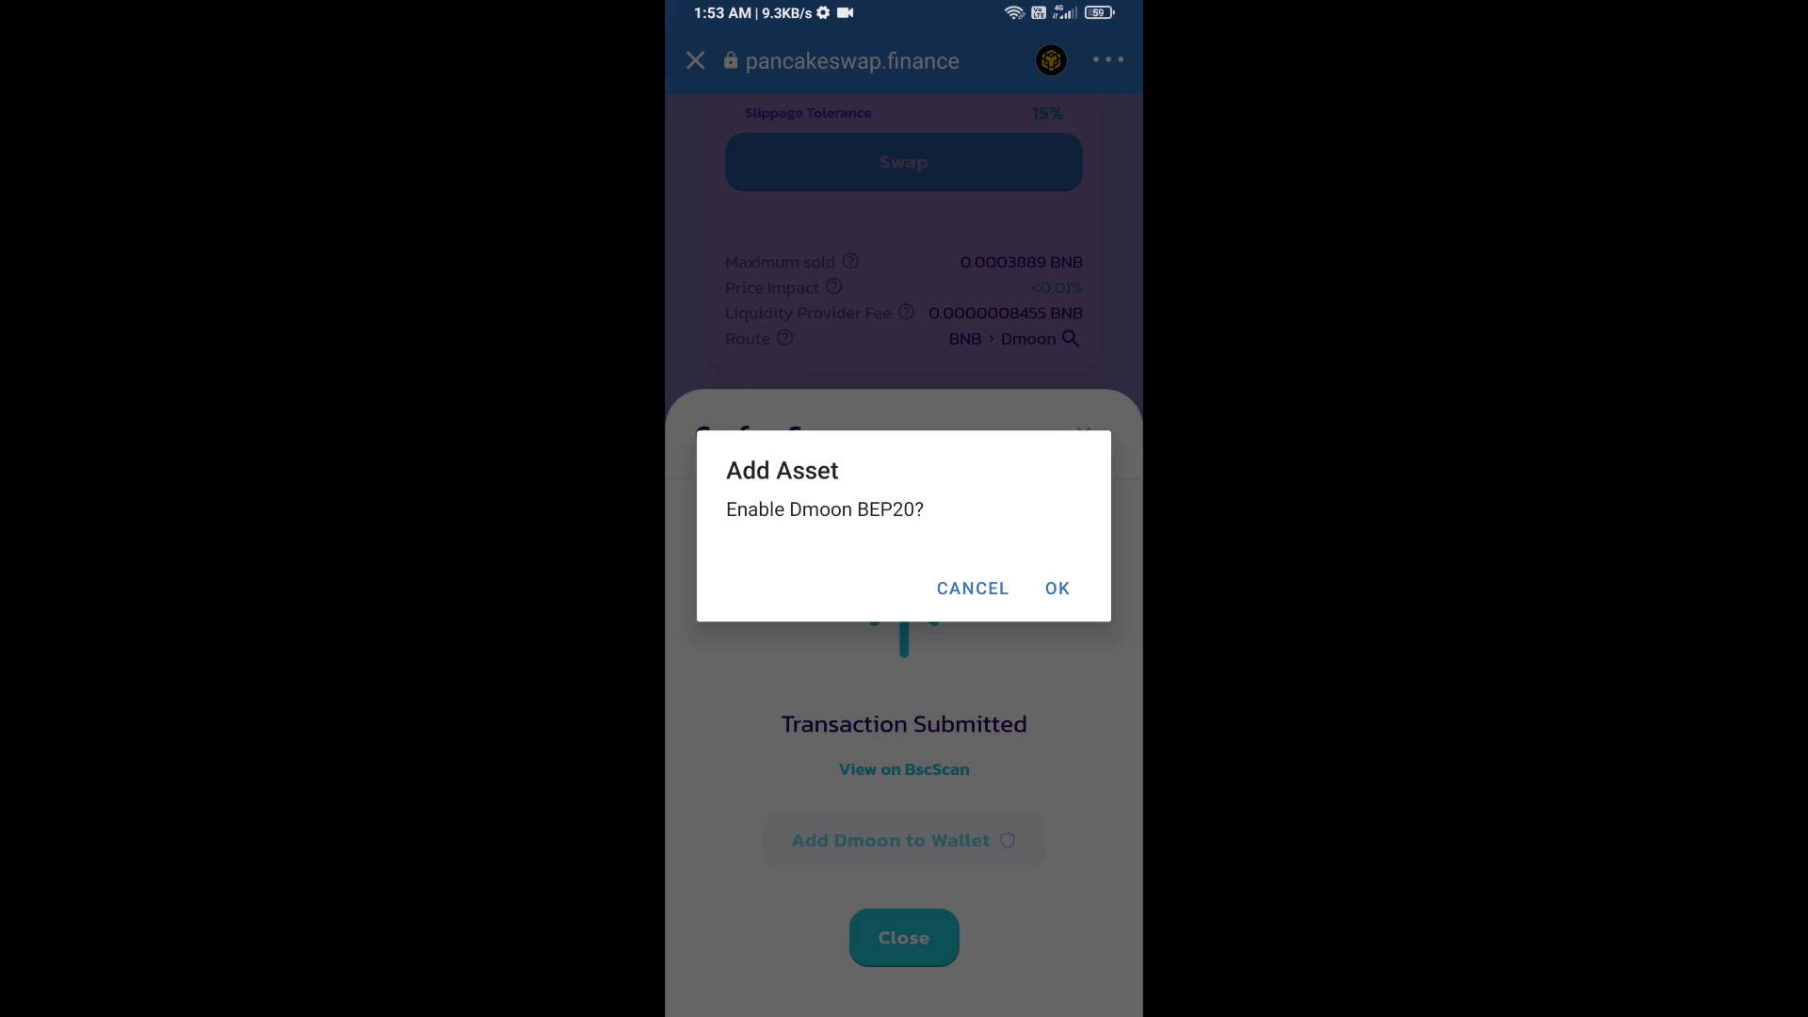